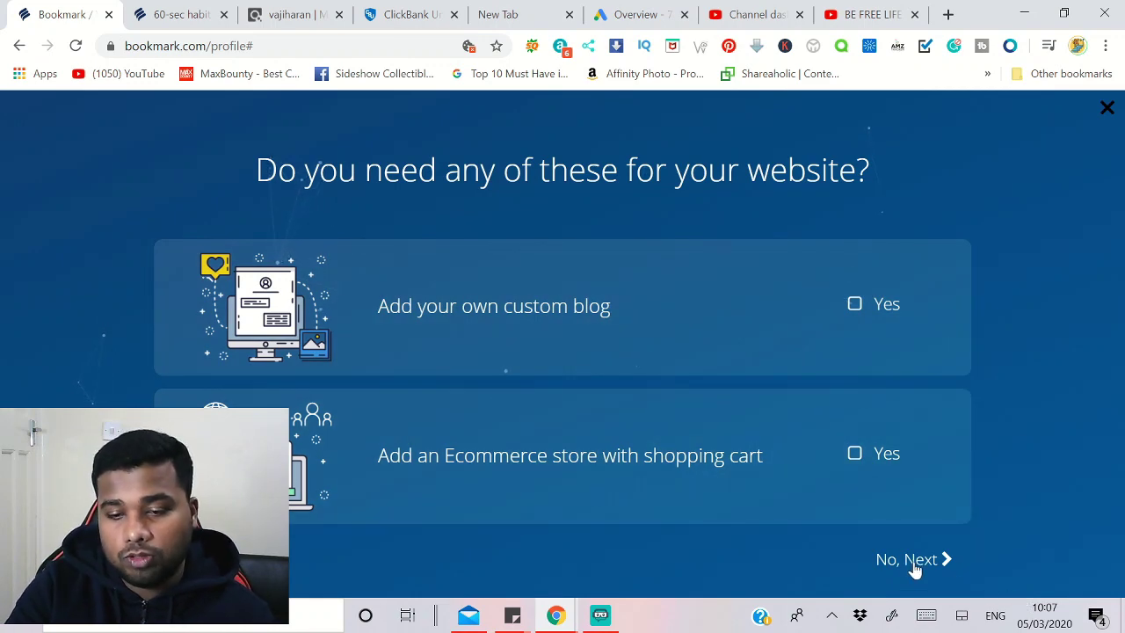
- Skip the blog and store extras, keep the contact details, and choose the Top Menu single-page layout
{"action": "left_click", "coordinate": [913, 564]}
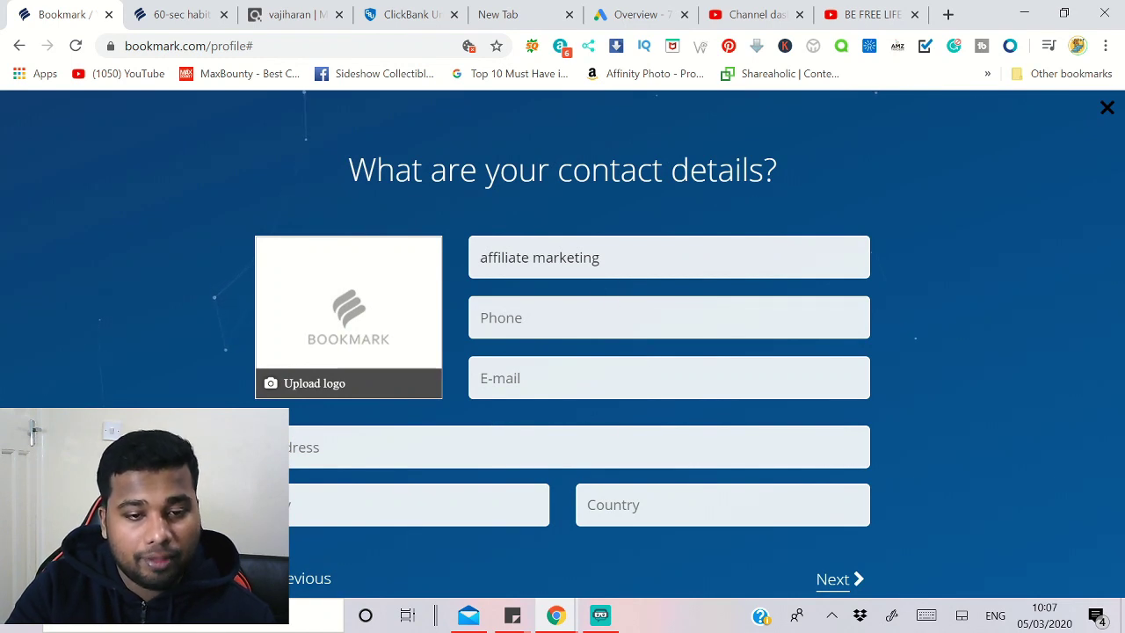
{"action": "left_click", "coordinate": [835, 584]}
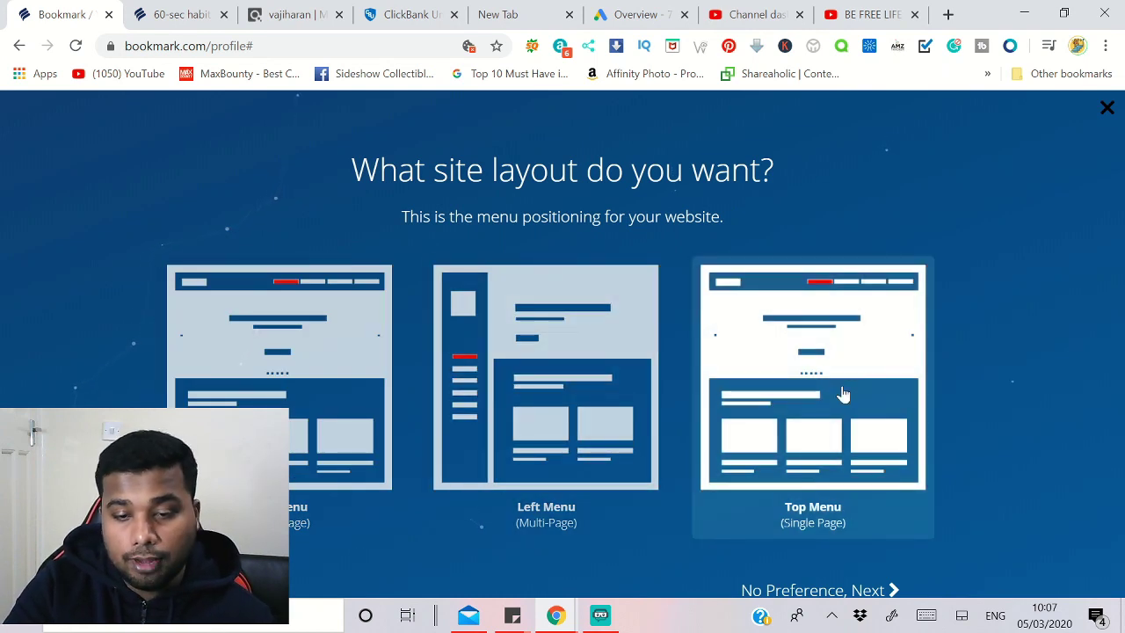
{"action": "left_click", "coordinate": [793, 437]}
{"action": "left_click", "coordinate": [883, 590]}
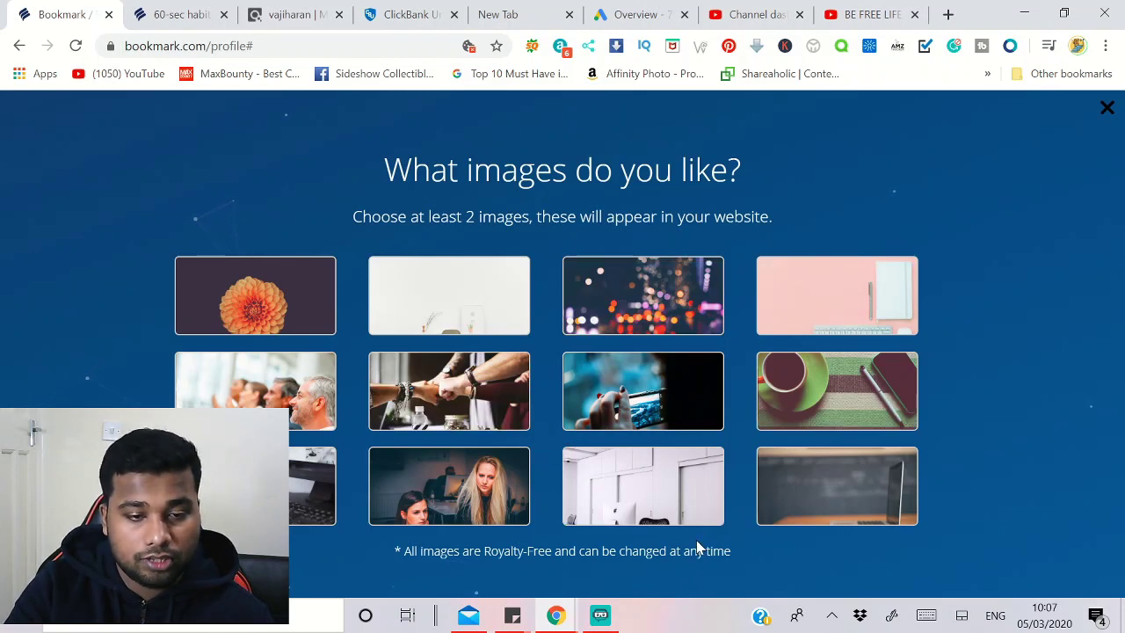
- Pick the white office and meeting people images and continue to the style question
{"action": "left_click", "coordinate": [612, 503]}
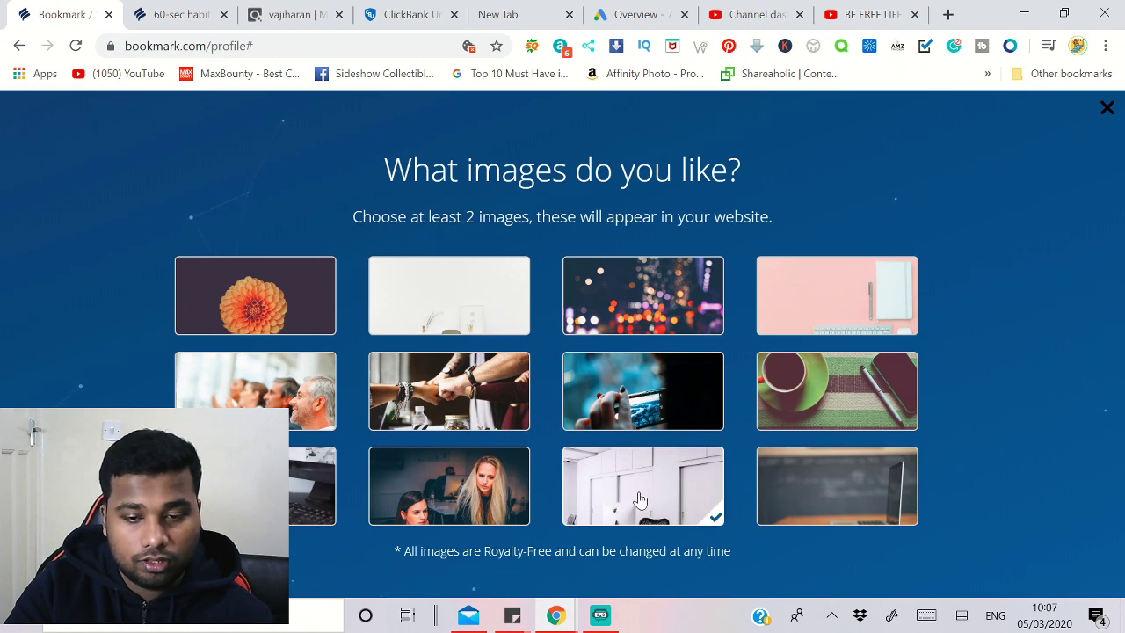
{"action": "left_click", "coordinate": [298, 409]}
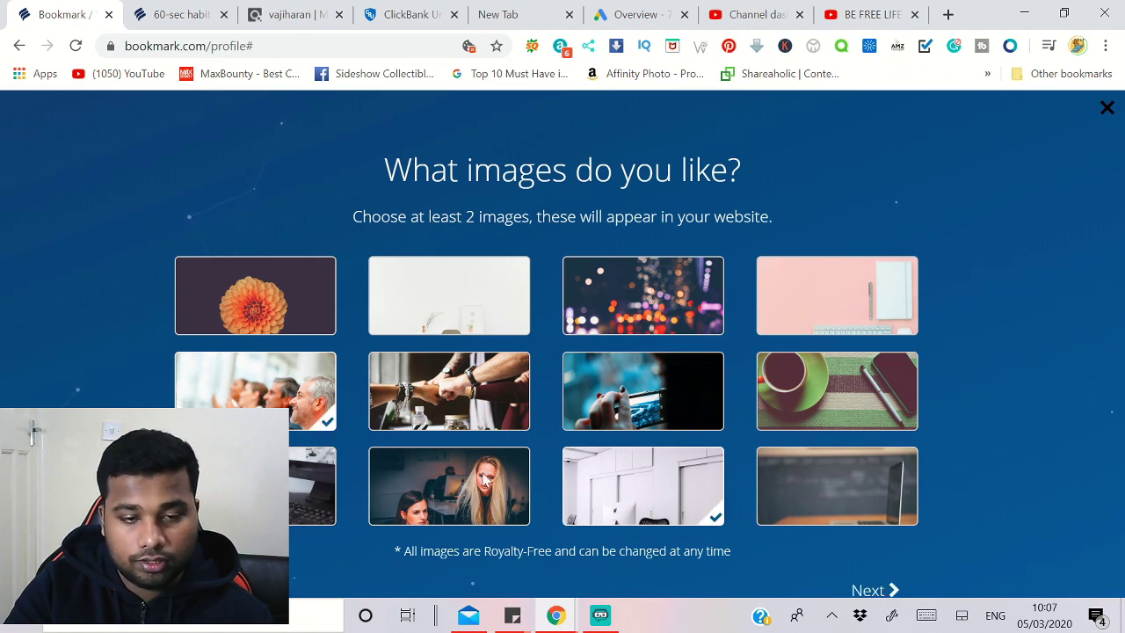
{"action": "left_click", "coordinate": [869, 591]}
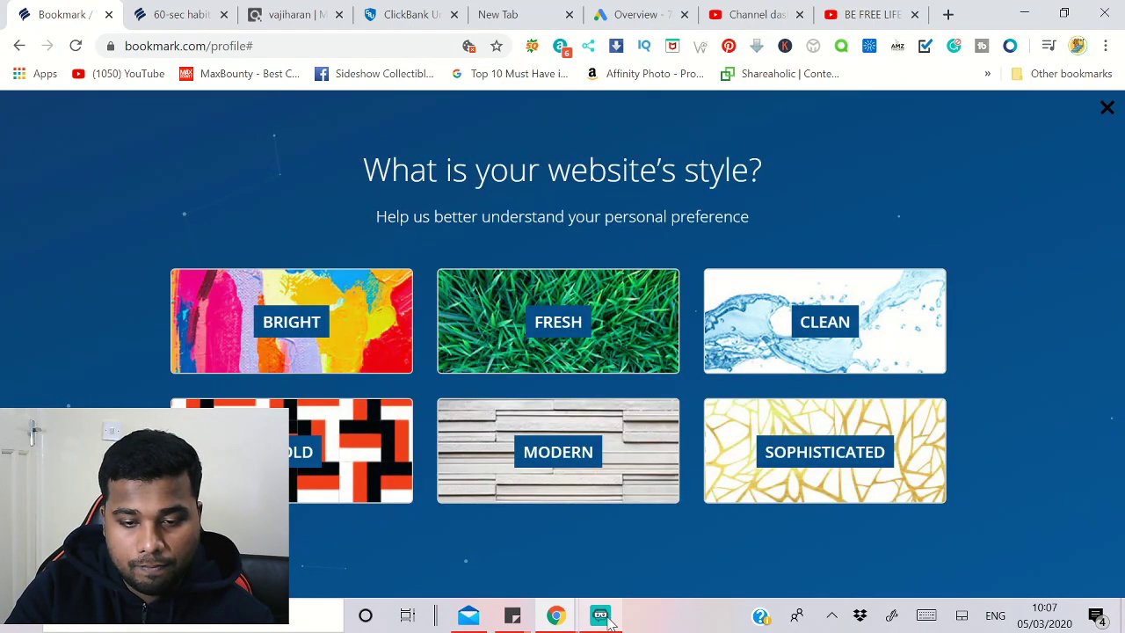
- Select the MODERN style card and generate the website
{"action": "left_click", "coordinate": [605, 618]}
{"action": "left_click", "coordinate": [605, 618]}
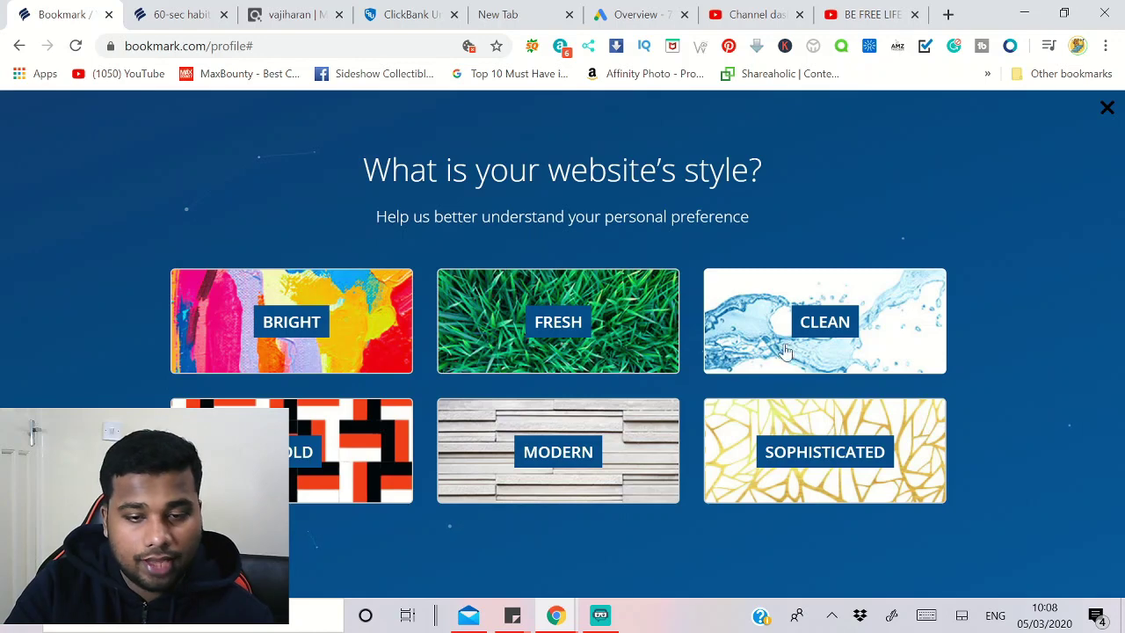
{"action": "left_click", "coordinate": [568, 458]}
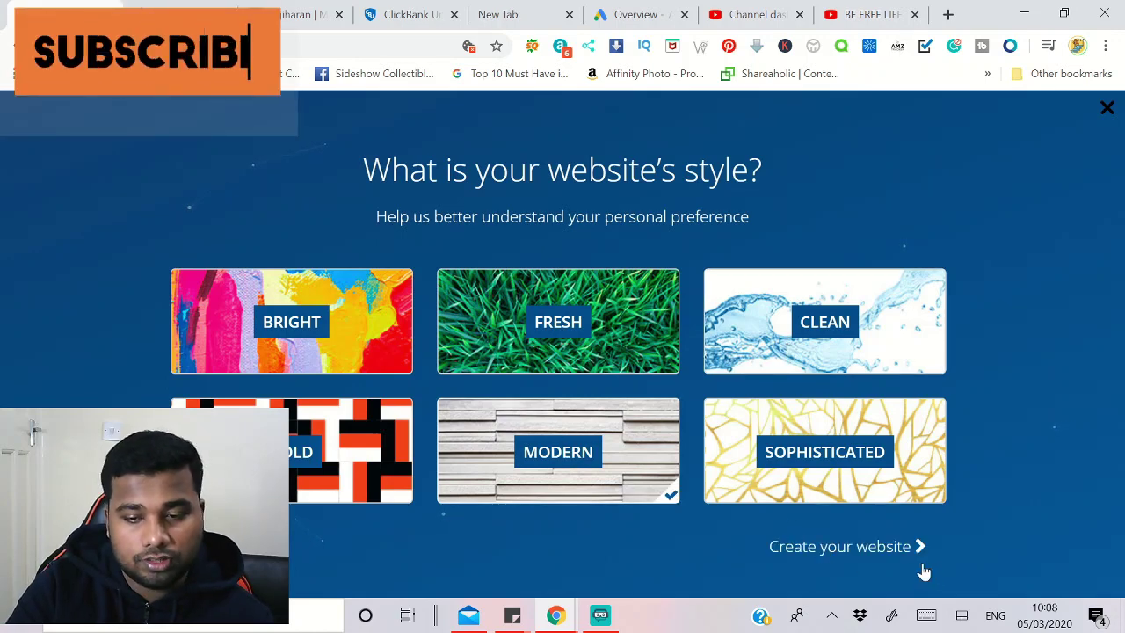
{"action": "left_click", "coordinate": [885, 551]}
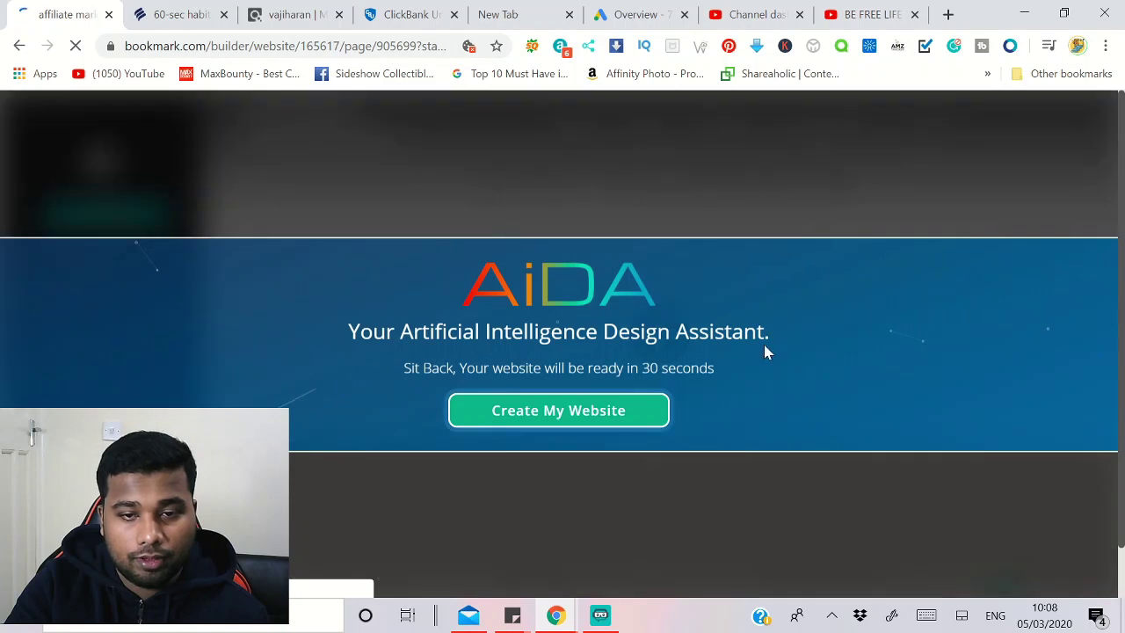
- Let AiDA build the affiliate marketing site, then switch to the live 60-sec habit tab
{"action": "left_click", "coordinate": [591, 415]}
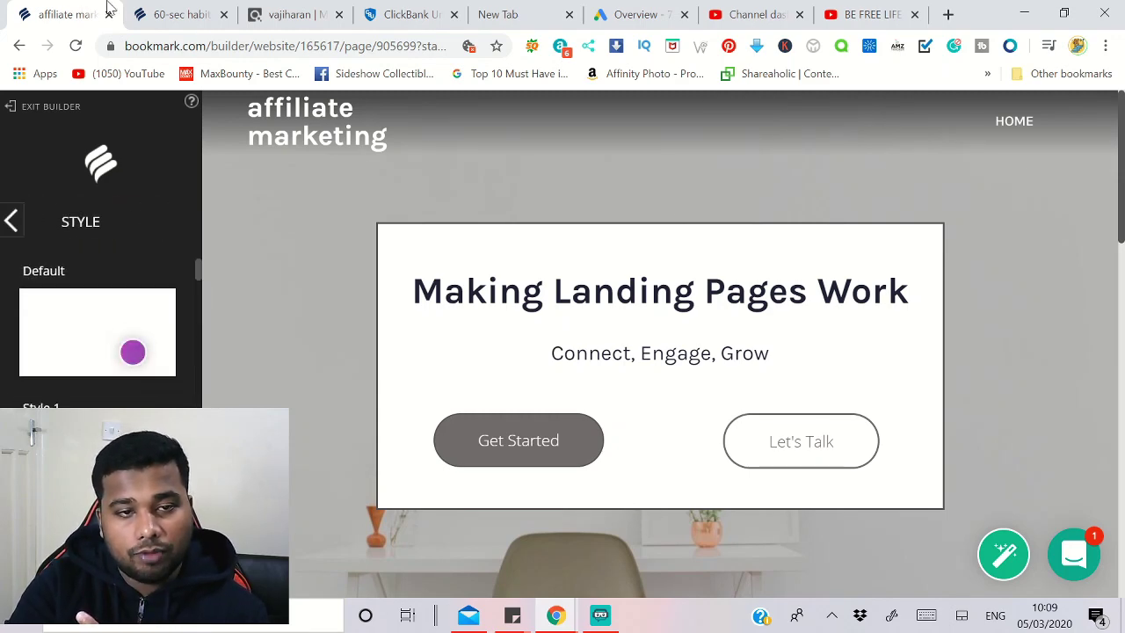
{"action": "left_click", "coordinate": [172, 14]}
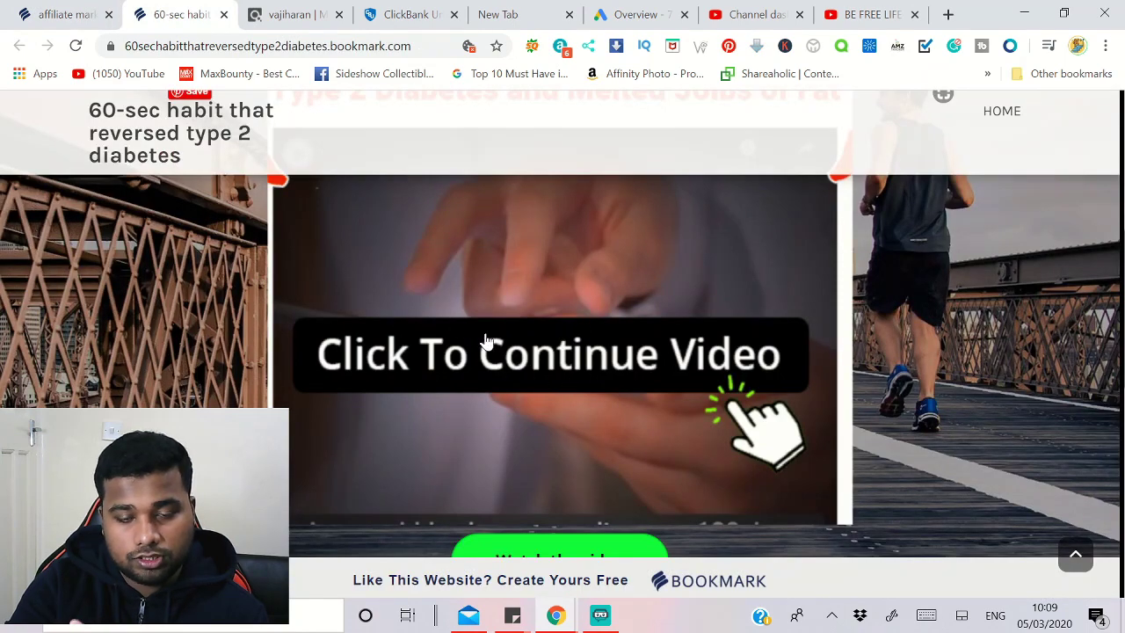
- Scroll through the '60-sec habit that reversed type 2 diabetes' page, then return to the affiliate marketing builder
{"action": "scroll", "coordinate": [515, 355], "scroll_direction": "up", "scroll_amount": 5}
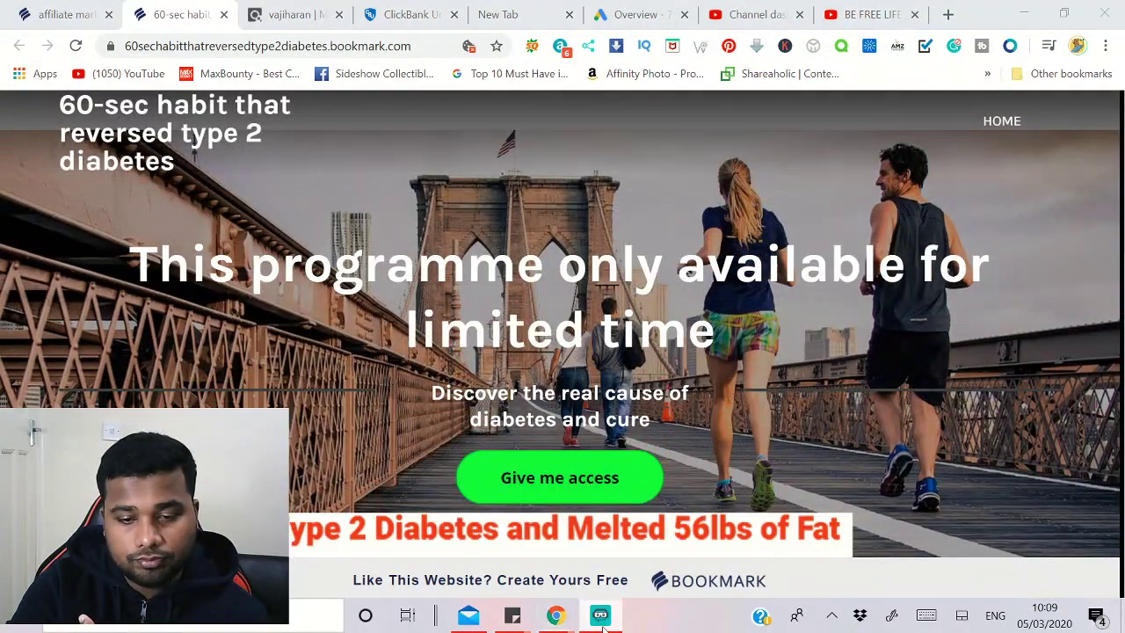
{"action": "left_click", "coordinate": [600, 615]}
{"action": "left_click", "coordinate": [599, 615]}
{"action": "scroll", "coordinate": [537, 457], "scroll_direction": "down", "scroll_amount": 2}
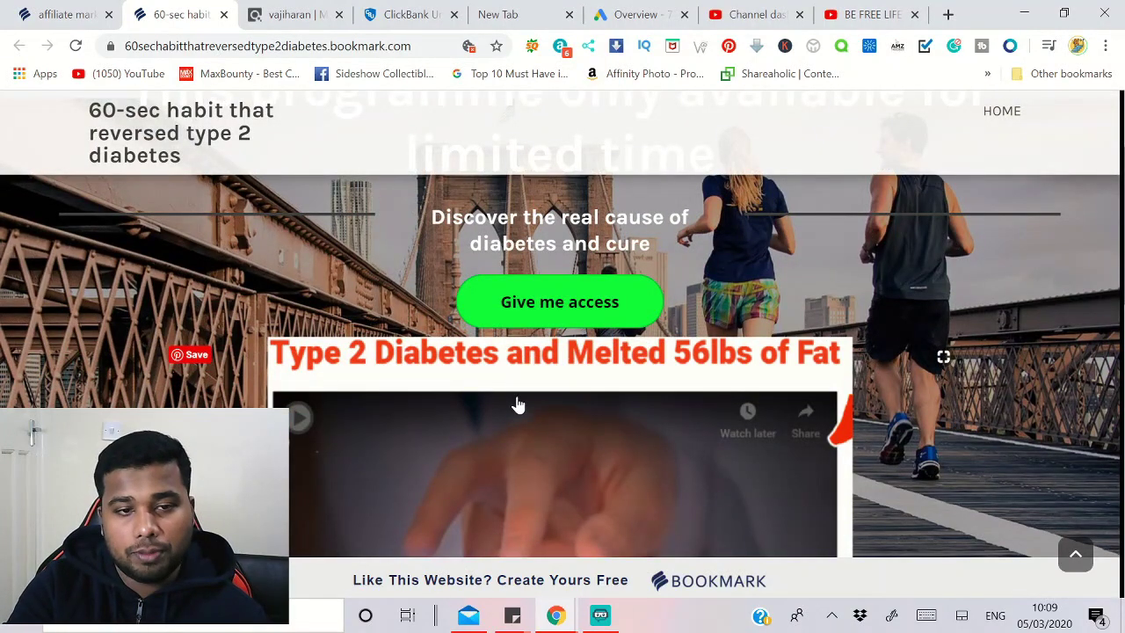
{"action": "scroll", "coordinate": [519, 404], "scroll_direction": "down", "scroll_amount": 4}
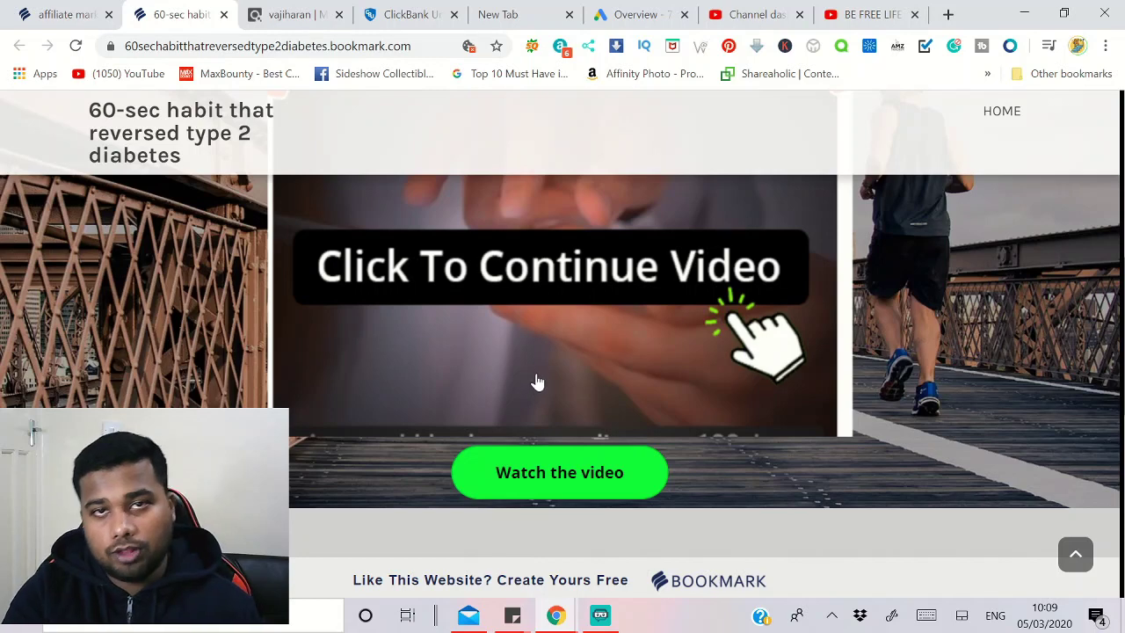
{"action": "scroll", "coordinate": [539, 375], "scroll_direction": "up", "scroll_amount": 6}
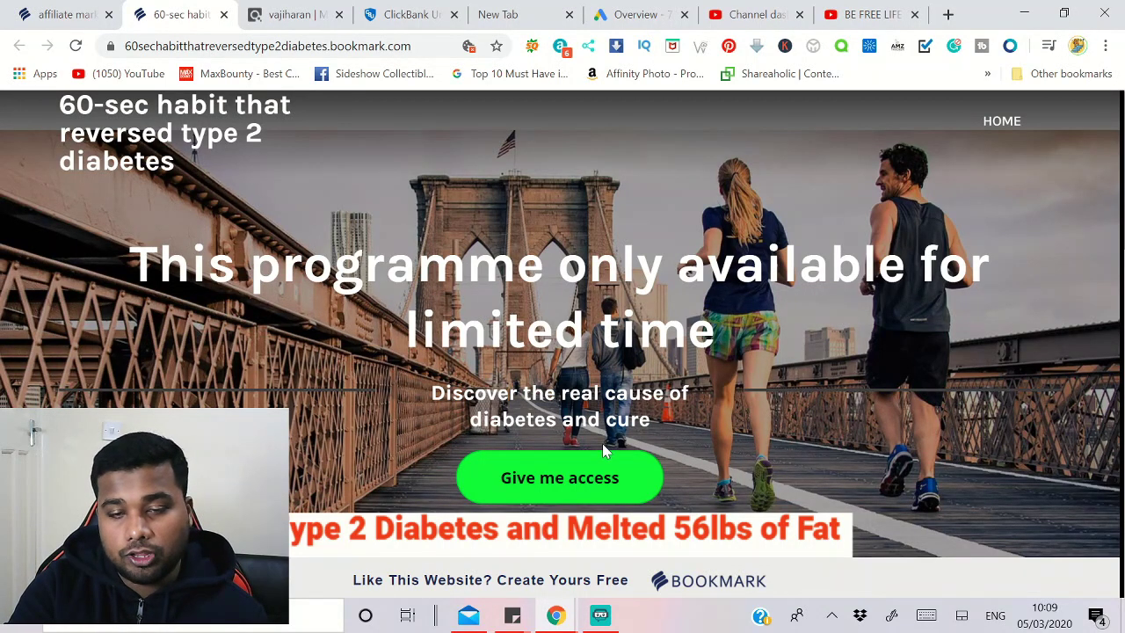
{"action": "scroll", "coordinate": [603, 452], "scroll_direction": "down", "scroll_amount": 2}
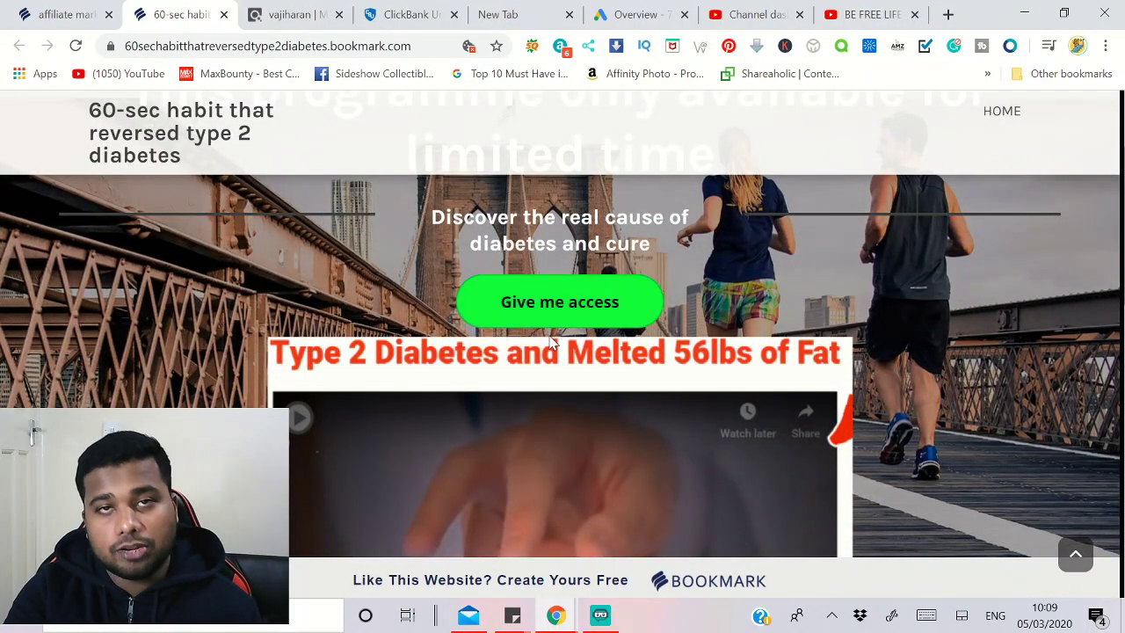
{"action": "scroll", "coordinate": [598, 430], "scroll_direction": "down", "scroll_amount": 2}
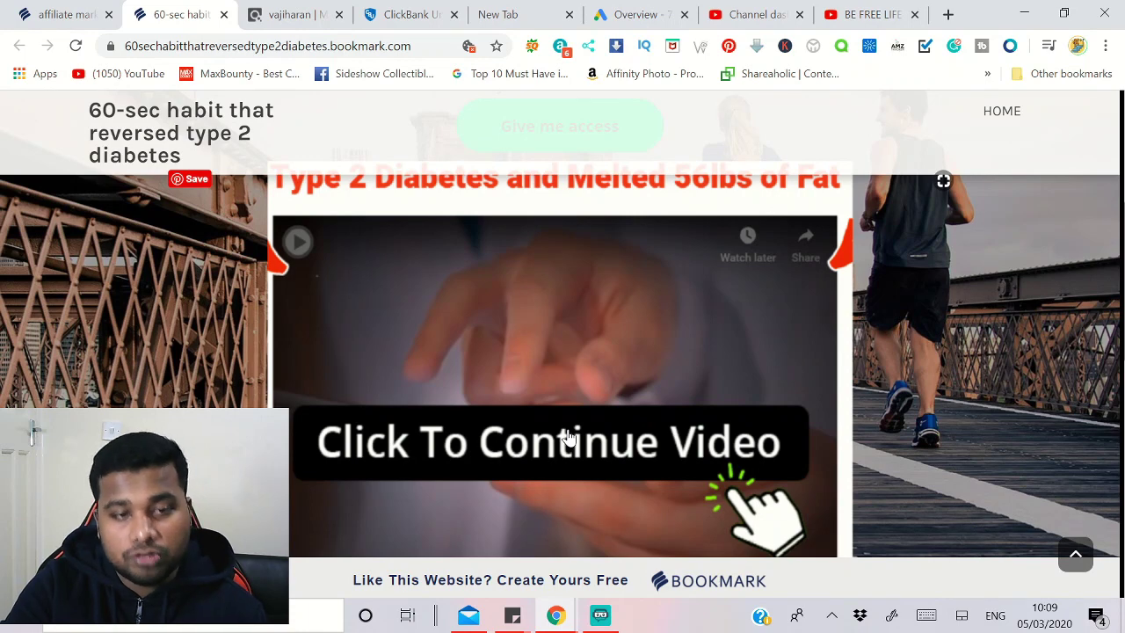
{"action": "scroll", "coordinate": [576, 443], "scroll_direction": "down", "scroll_amount": 3}
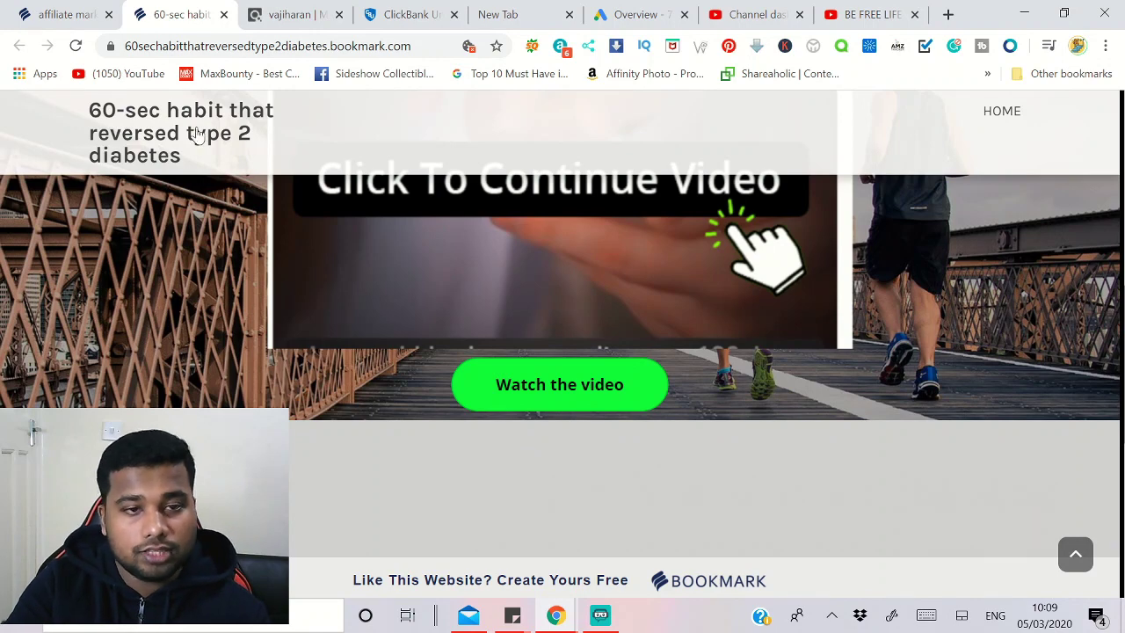
{"action": "left_click", "coordinate": [61, 16]}
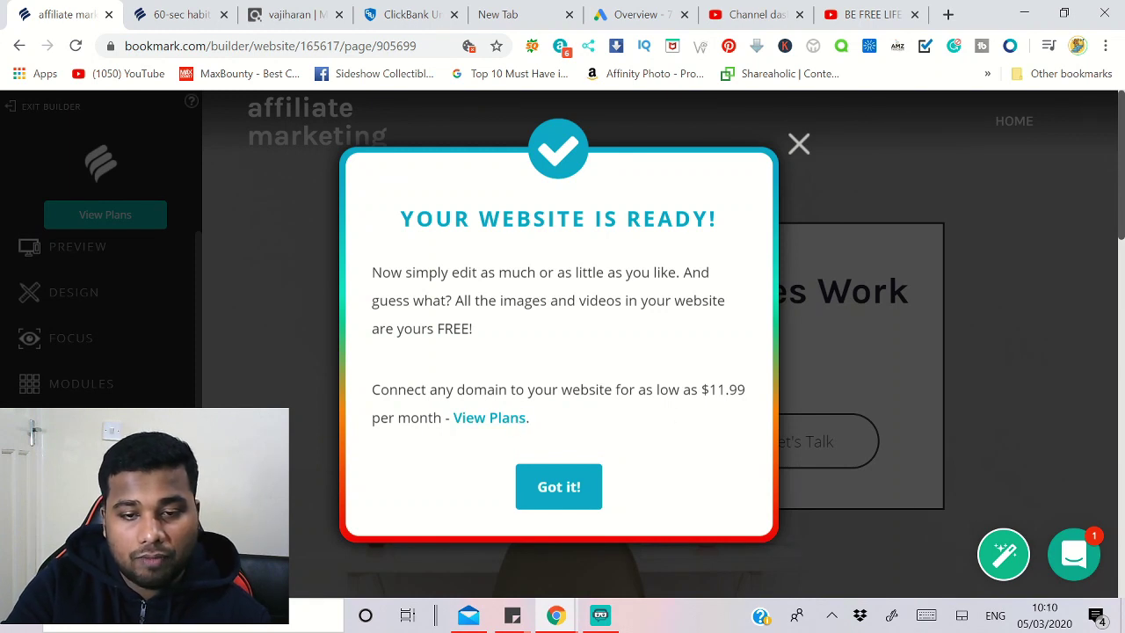
- Dismiss the 'Your website is ready!' popup with 'Got it!'
{"action": "left_click", "coordinate": [559, 488]}
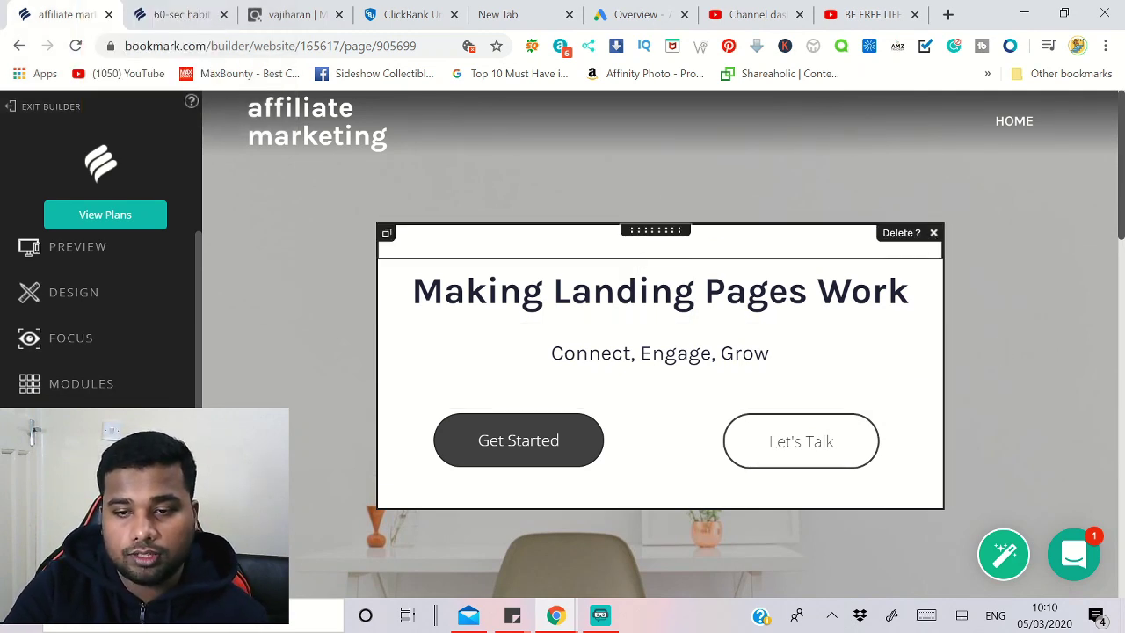
- Delete the empty row above the hero heading and the Connect, Engage, Grow tagline
{"action": "left_click", "coordinate": [933, 235]}
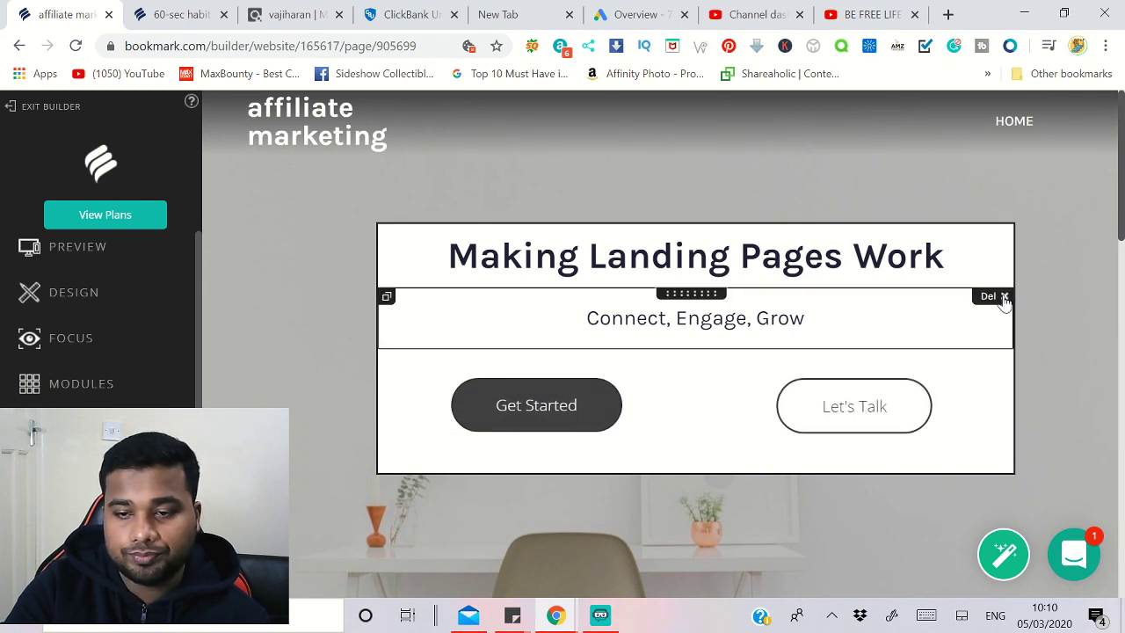
{"action": "left_click", "coordinate": [1005, 299]}
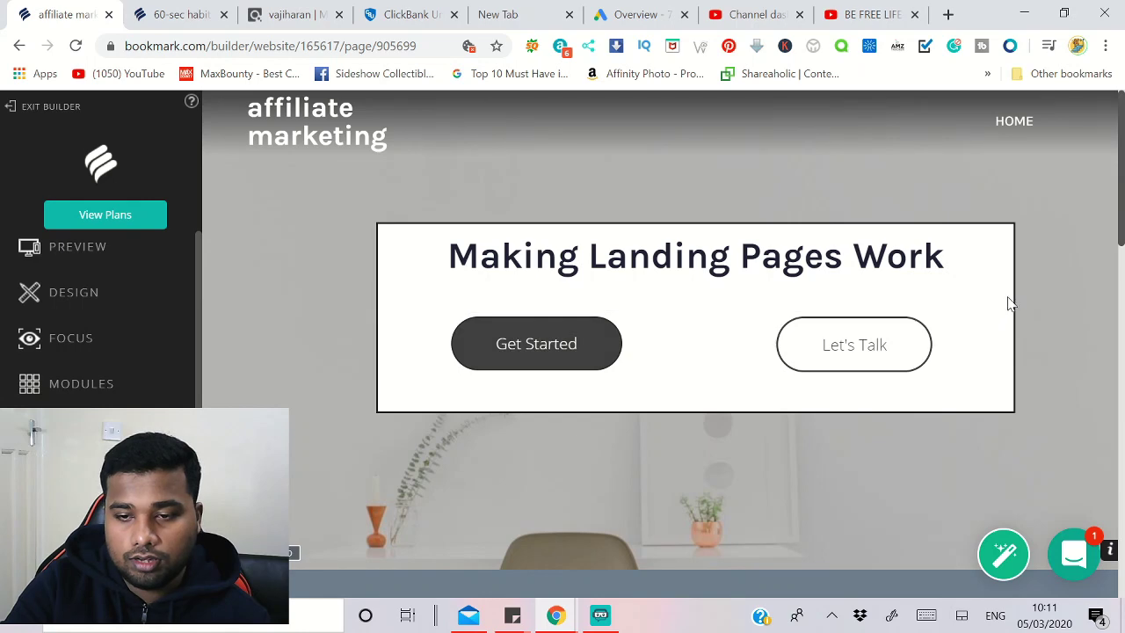
{"action": "scroll", "coordinate": [748, 356], "scroll_direction": "down", "scroll_amount": 5}
{"action": "scroll", "coordinate": [738, 334], "scroll_direction": "down", "scroll_amount": 8}
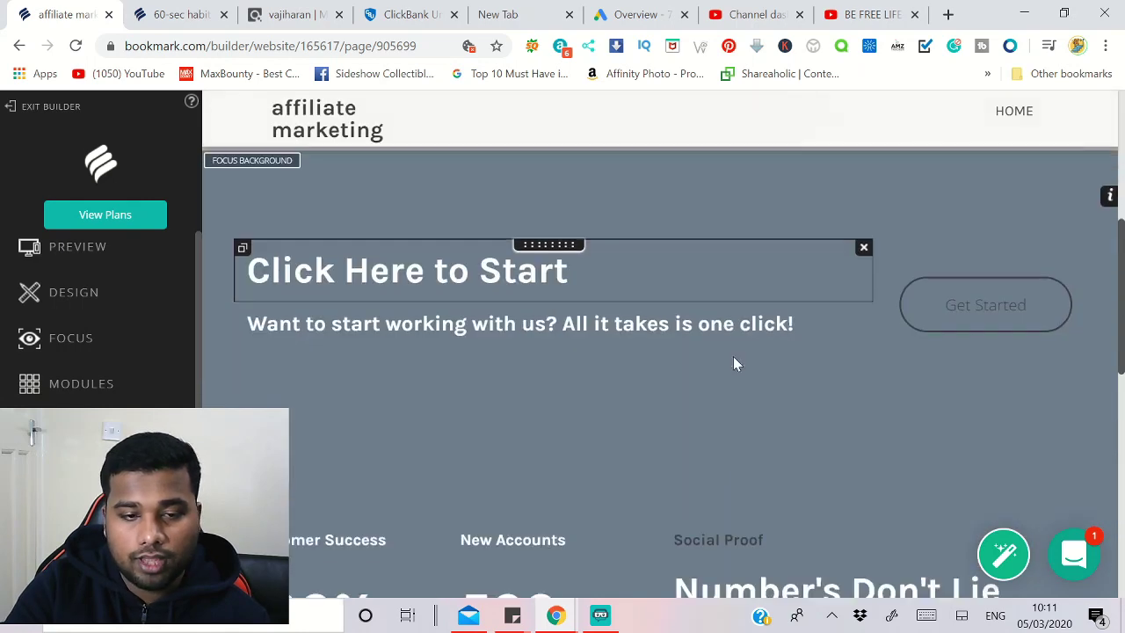
{"action": "scroll", "coordinate": [737, 312], "scroll_direction": "up", "scroll_amount": 2}
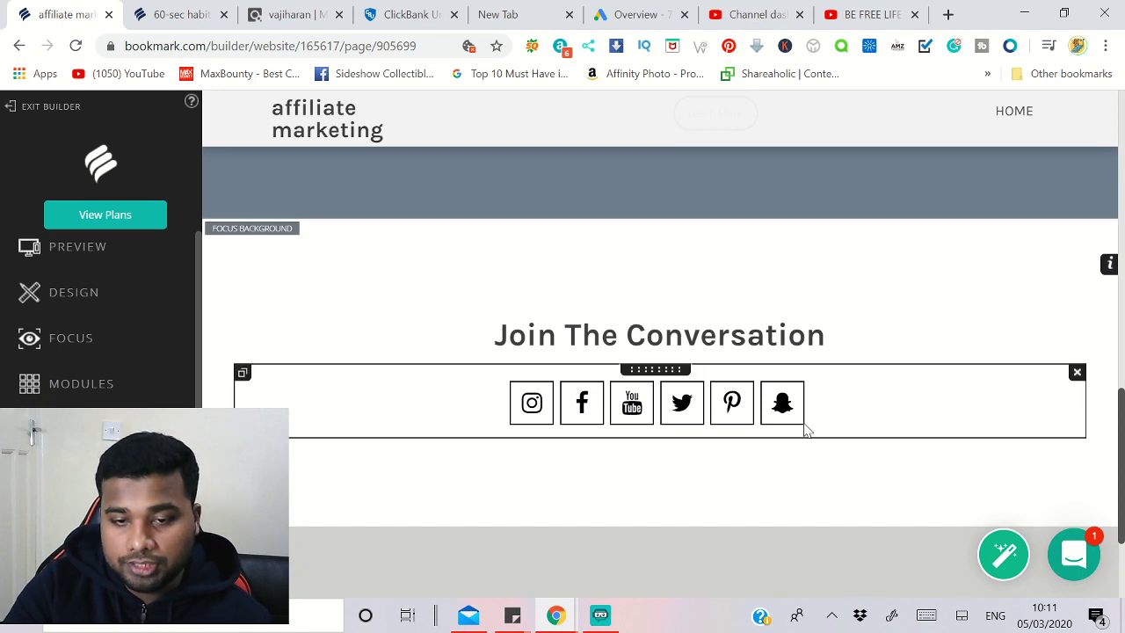
- Remove the Join The Conversation heading, its social icons, and the empty section above the footer
{"action": "left_click", "coordinate": [1077, 372]}
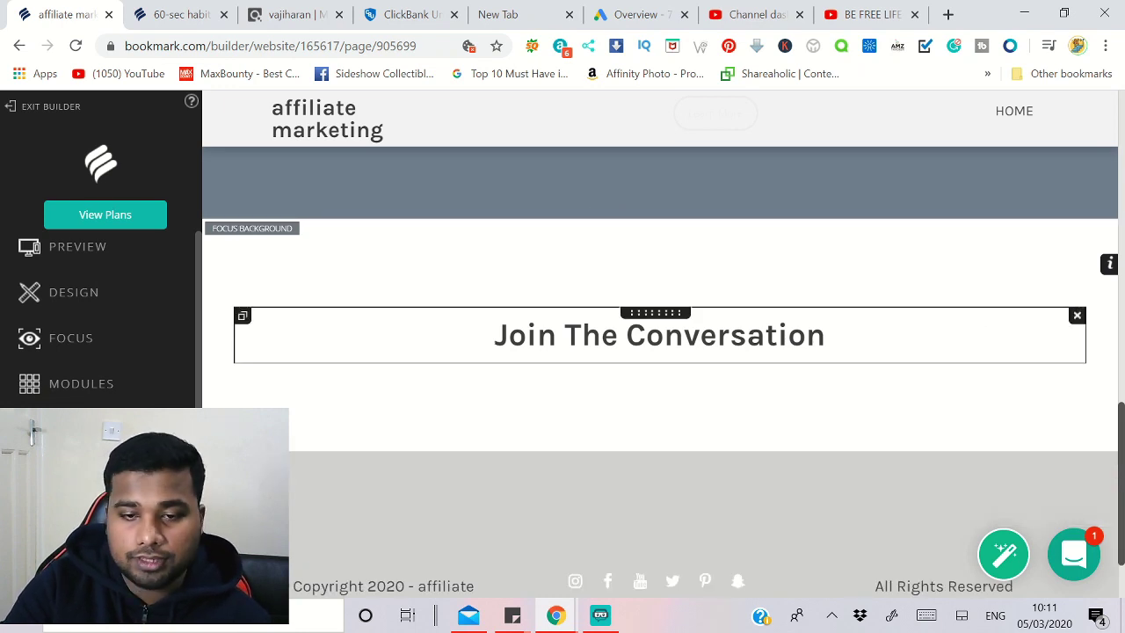
{"action": "left_click", "coordinate": [1077, 315]}
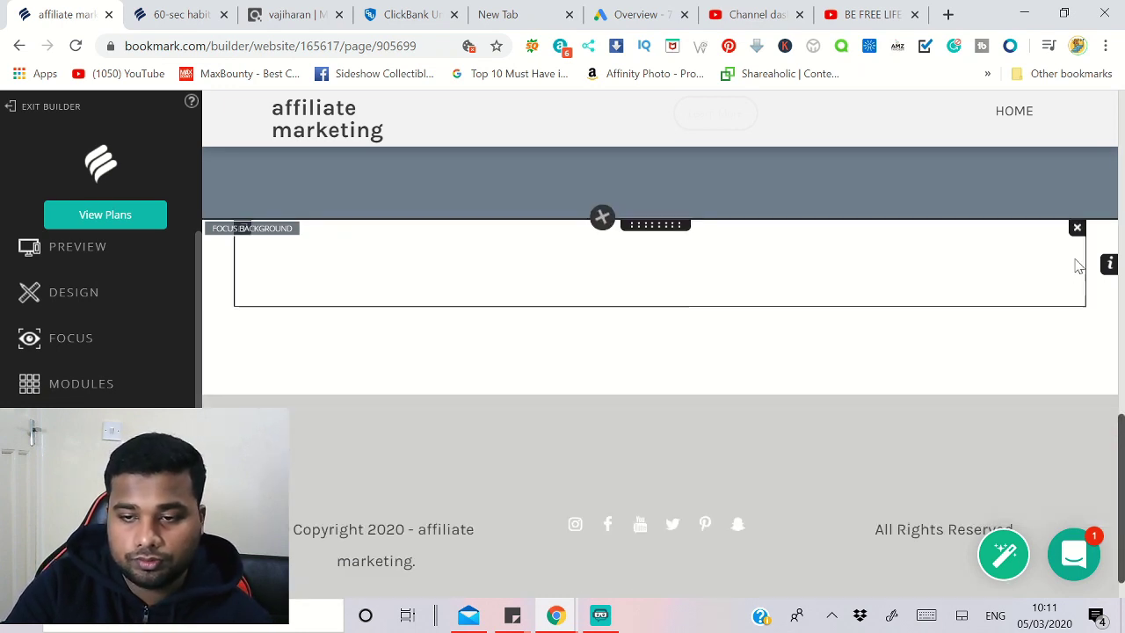
{"action": "left_click", "coordinate": [1077, 229]}
{"action": "left_click", "coordinate": [600, 616]}
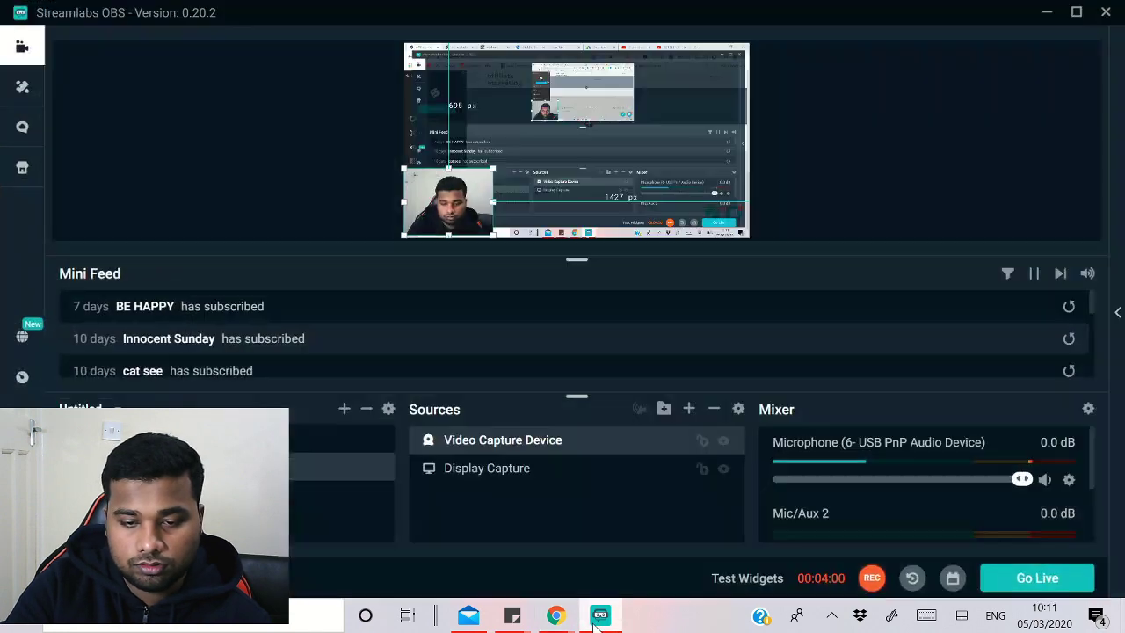
{"action": "left_click", "coordinate": [600, 616]}
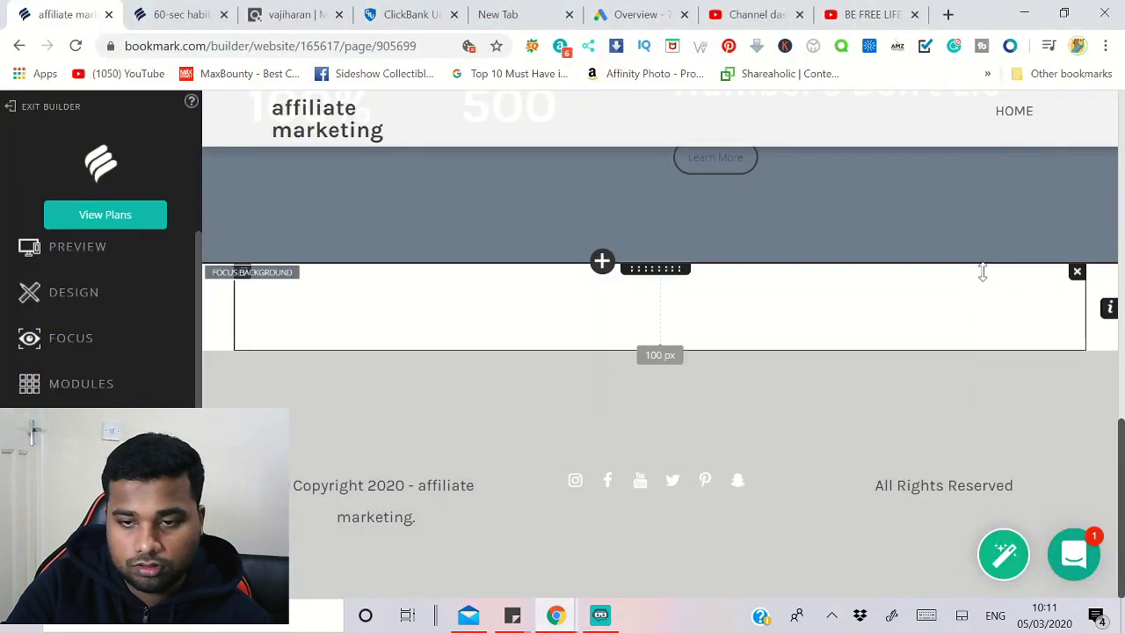
{"action": "left_click", "coordinate": [1077, 272]}
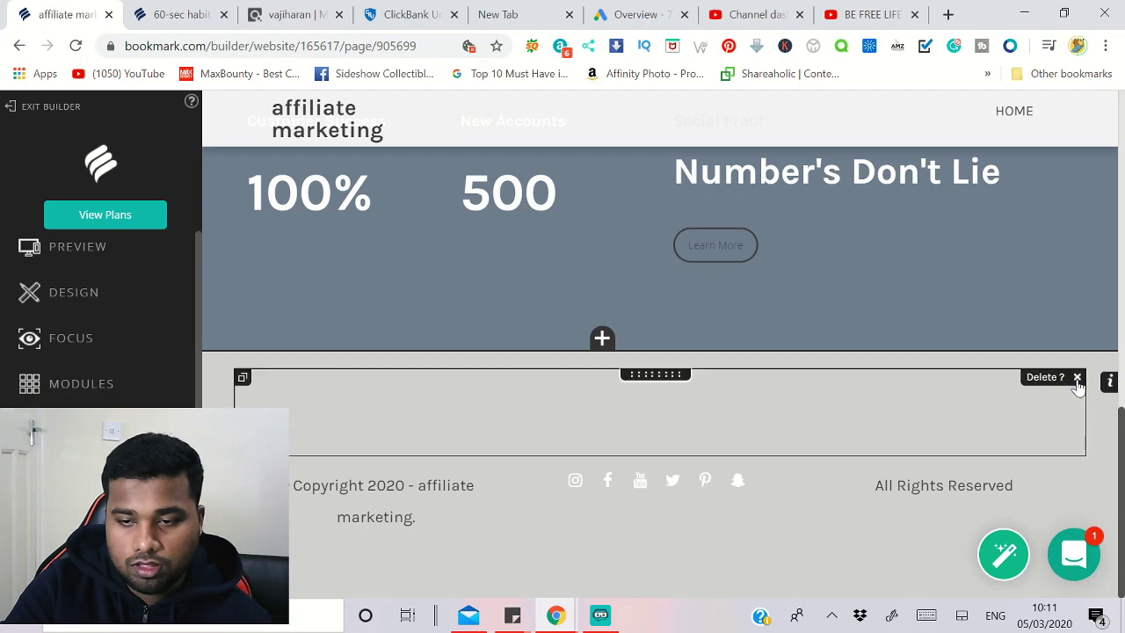
{"action": "scroll", "coordinate": [722, 322], "scroll_direction": "up", "scroll_amount": 6}
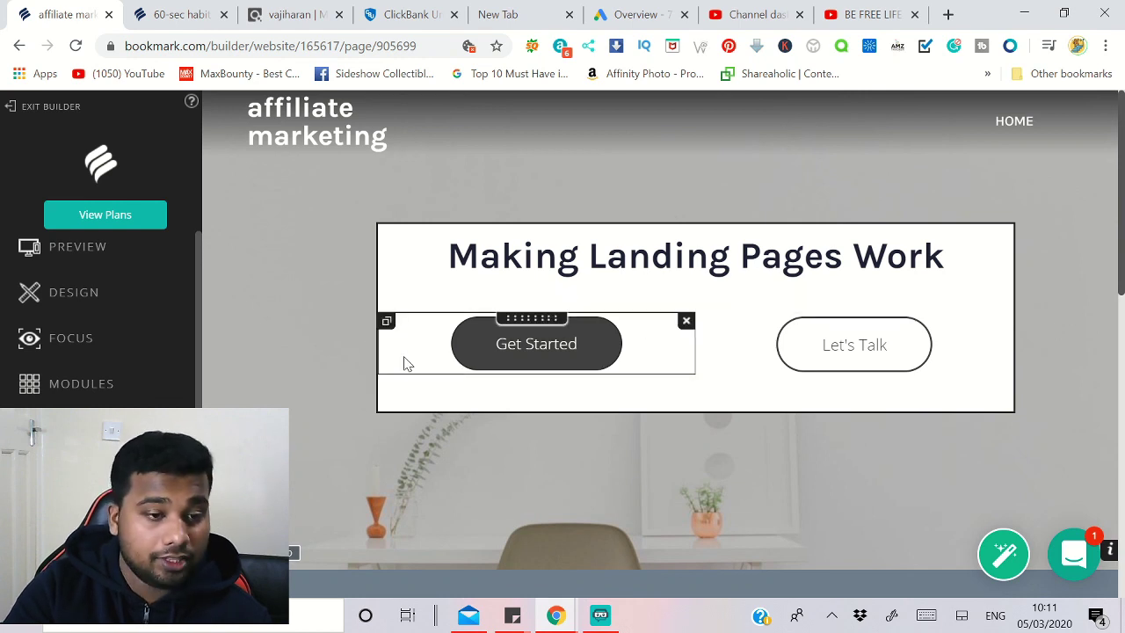
- Place an Image module below the hero box showing the orange flower photo
{"action": "left_click", "coordinate": [88, 383]}
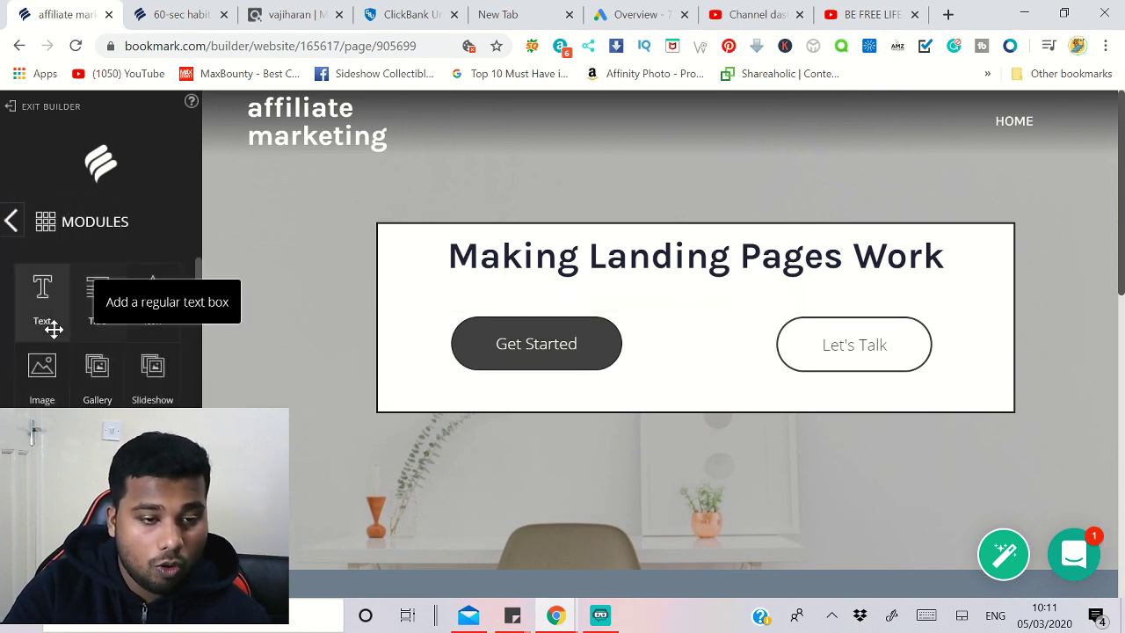
{"action": "left_click_drag", "start_coordinate": [40, 393], "coordinate": [688, 477]}
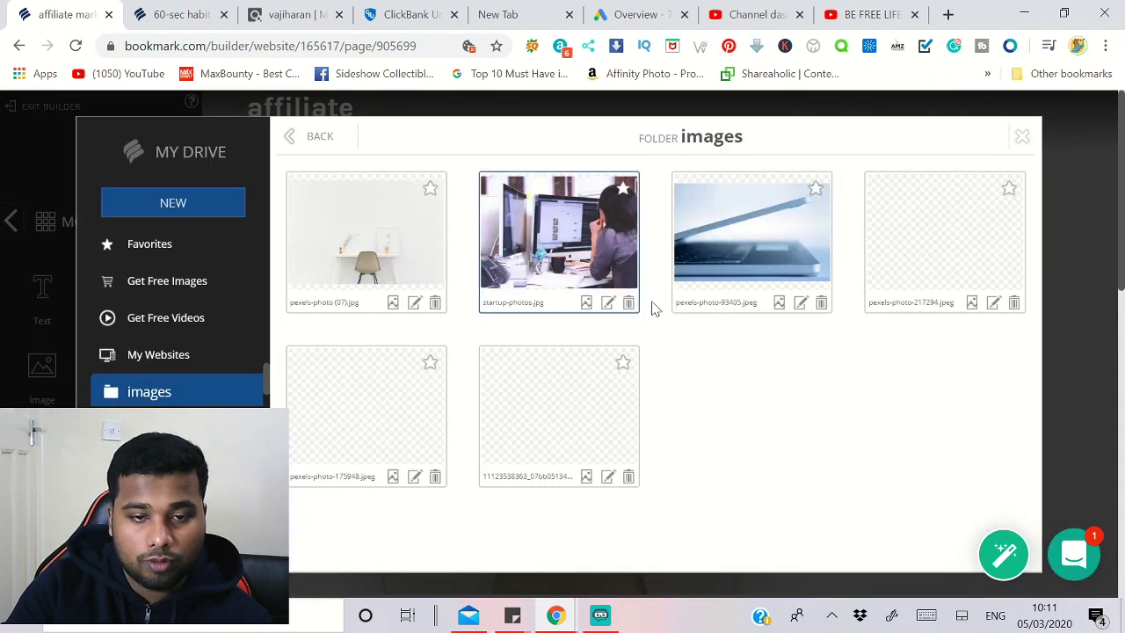
{"action": "left_click", "coordinate": [380, 392]}
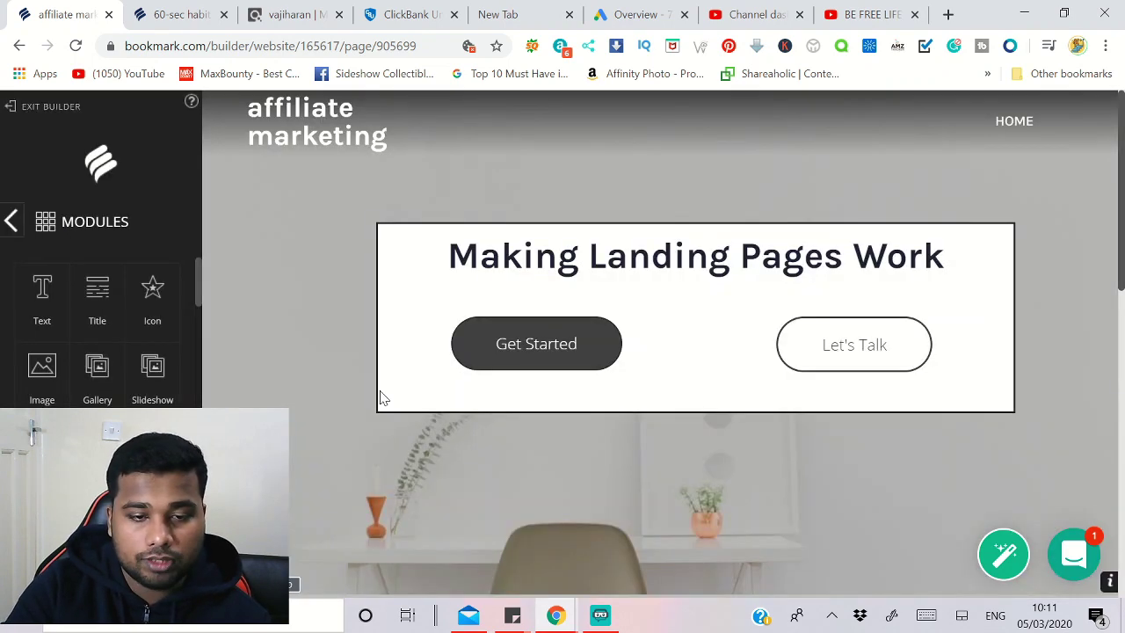
{"action": "scroll", "coordinate": [624, 387], "scroll_direction": "down", "scroll_amount": 5}
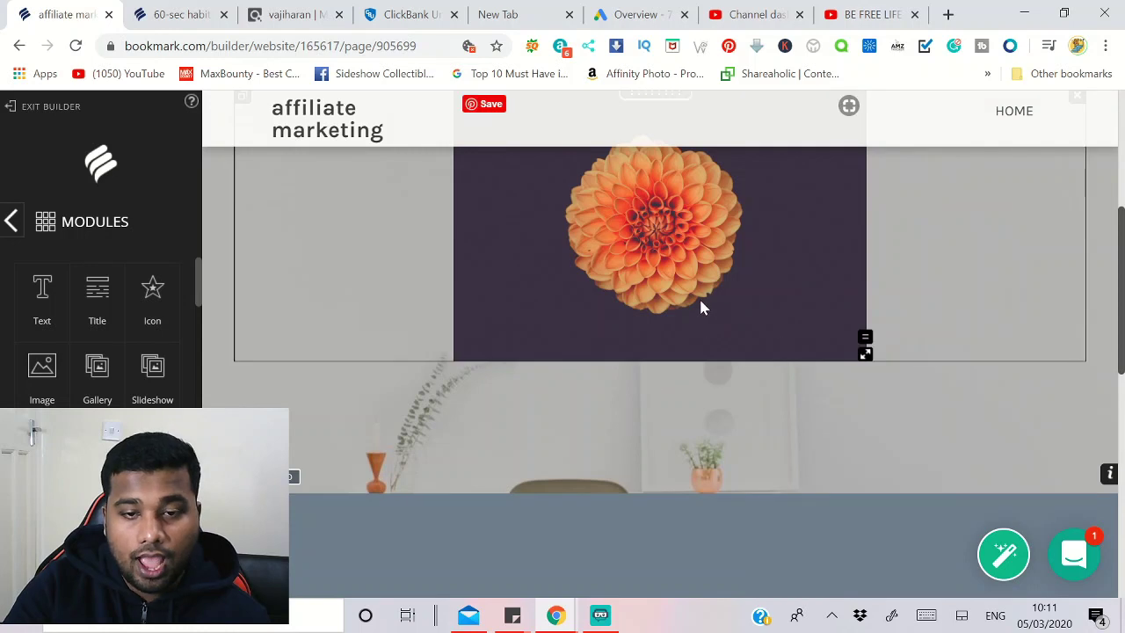
{"action": "scroll", "coordinate": [703, 317], "scroll_direction": "up", "scroll_amount": 1}
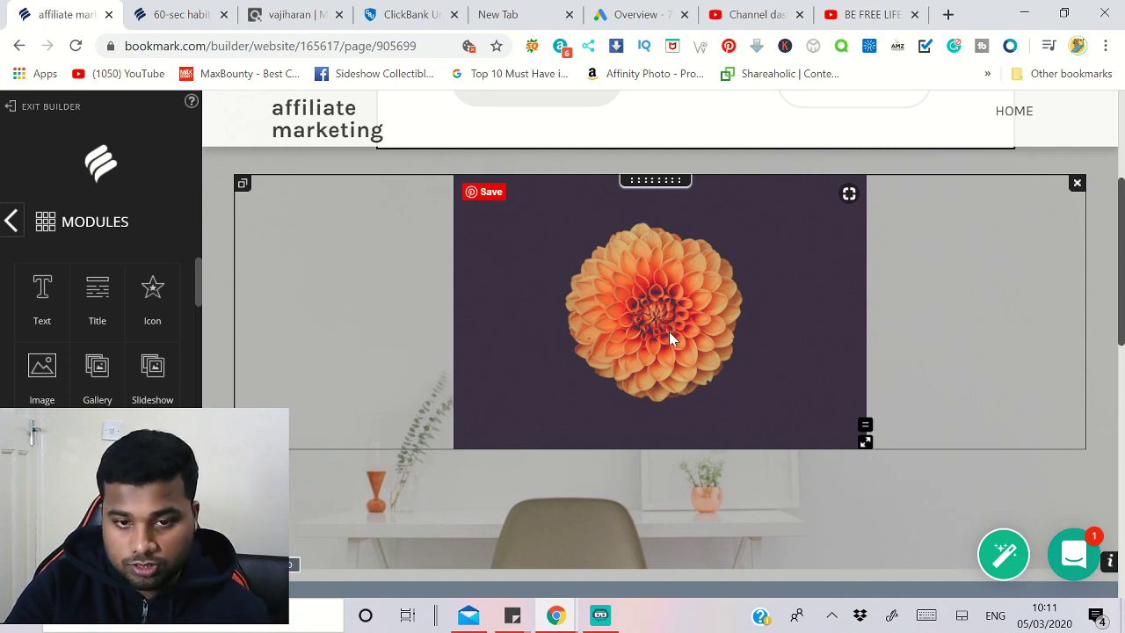
{"action": "left_click", "coordinate": [601, 615]}
- Drop a Subscribe Form module with email field onto the page below the flower image
{"action": "left_click", "coordinate": [600, 615]}
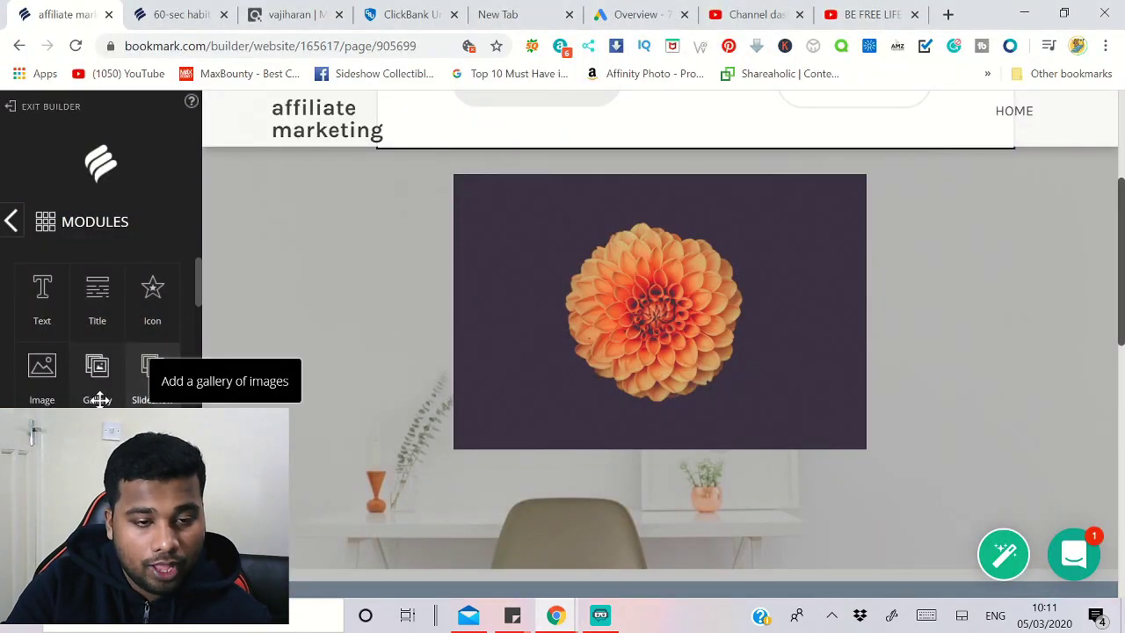
{"action": "scroll", "coordinate": [99, 391], "scroll_direction": "down", "scroll_amount": 3}
{"action": "scroll", "coordinate": [104, 390], "scroll_direction": "down", "scroll_amount": 8}
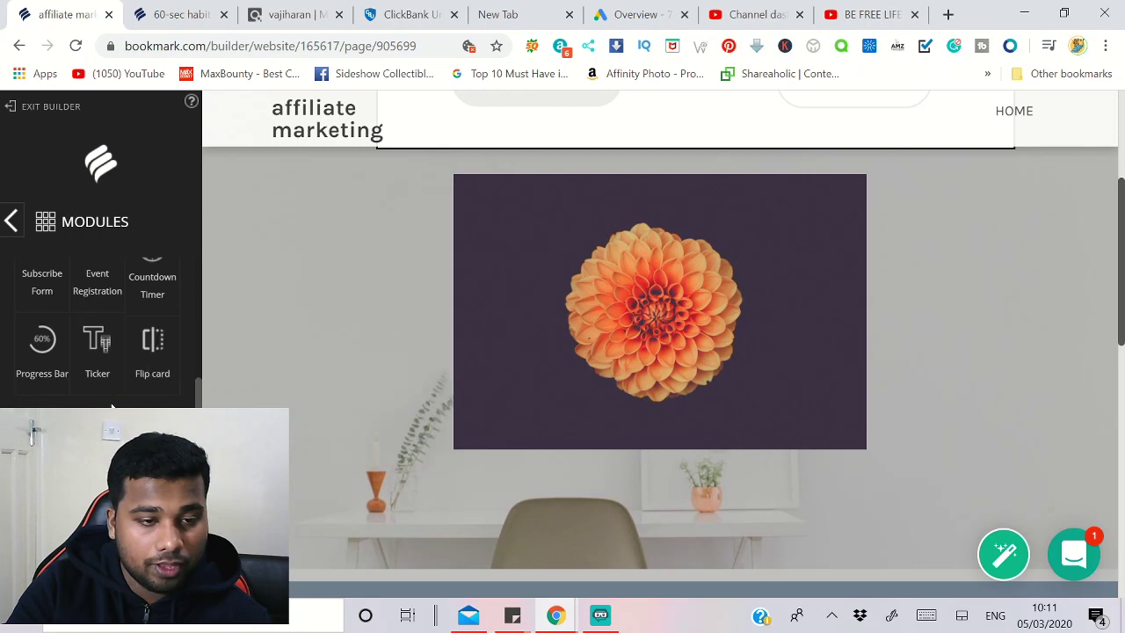
{"action": "scroll", "coordinate": [106, 391], "scroll_direction": "up", "scroll_amount": 2}
{"action": "left_click_drag", "start_coordinate": [78, 381], "coordinate": [642, 500]}
{"action": "scroll", "coordinate": [500, 477], "scroll_direction": "down", "scroll_amount": 2}
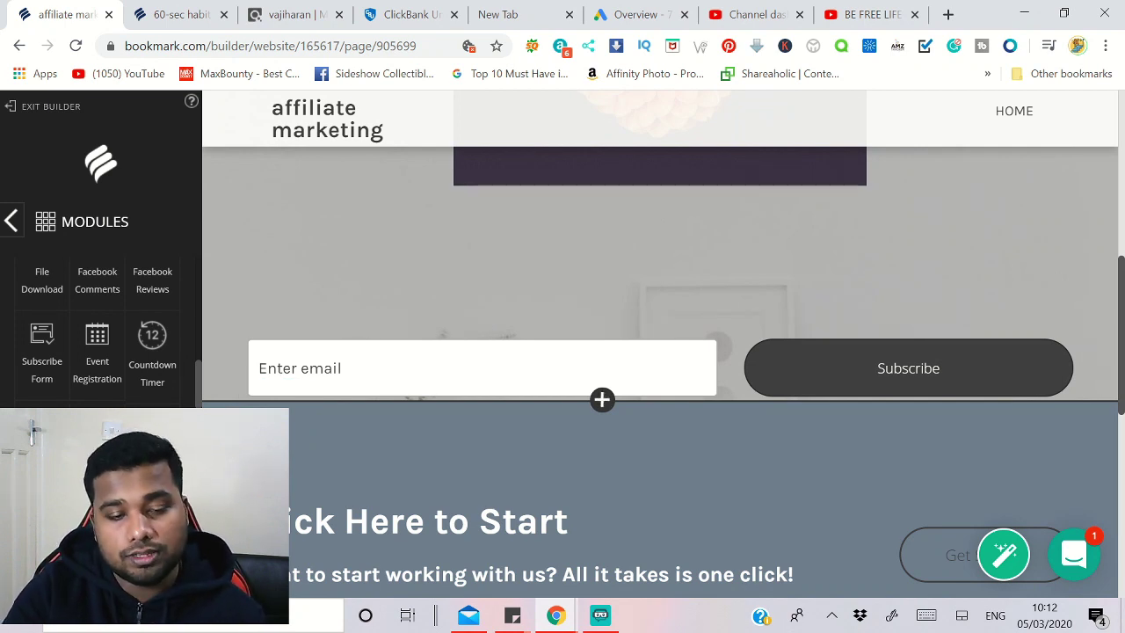
{"action": "scroll", "coordinate": [140, 369], "scroll_direction": "up", "scroll_amount": 3}
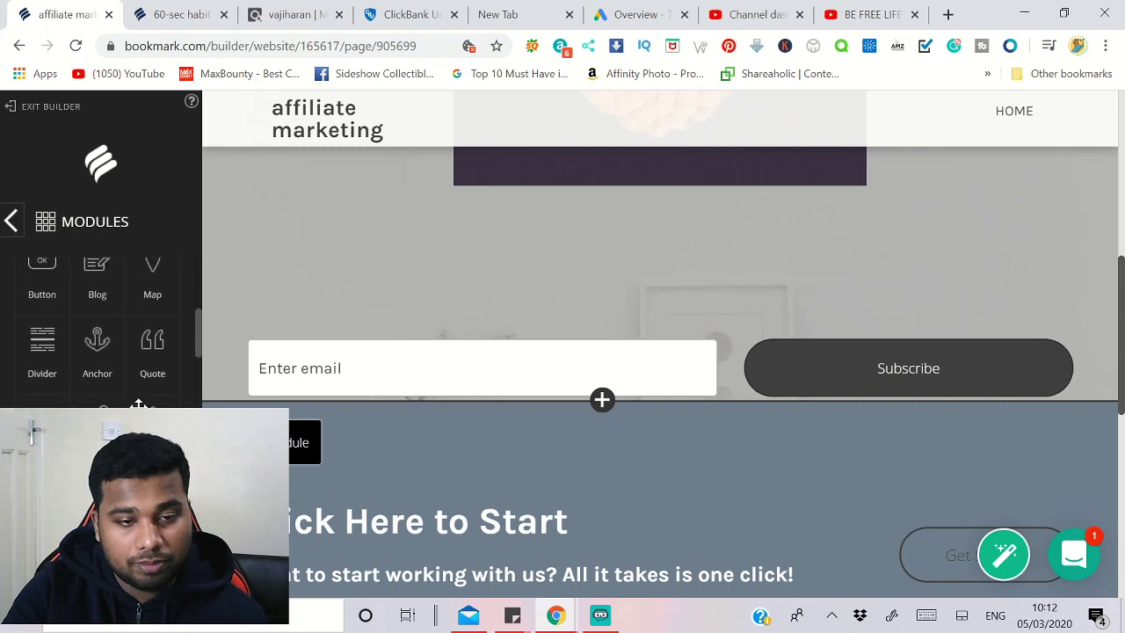
- Select the dahlia image and open its link settings from the image toolbar
{"action": "scroll", "coordinate": [765, 407], "scroll_direction": "up", "scroll_amount": 2}
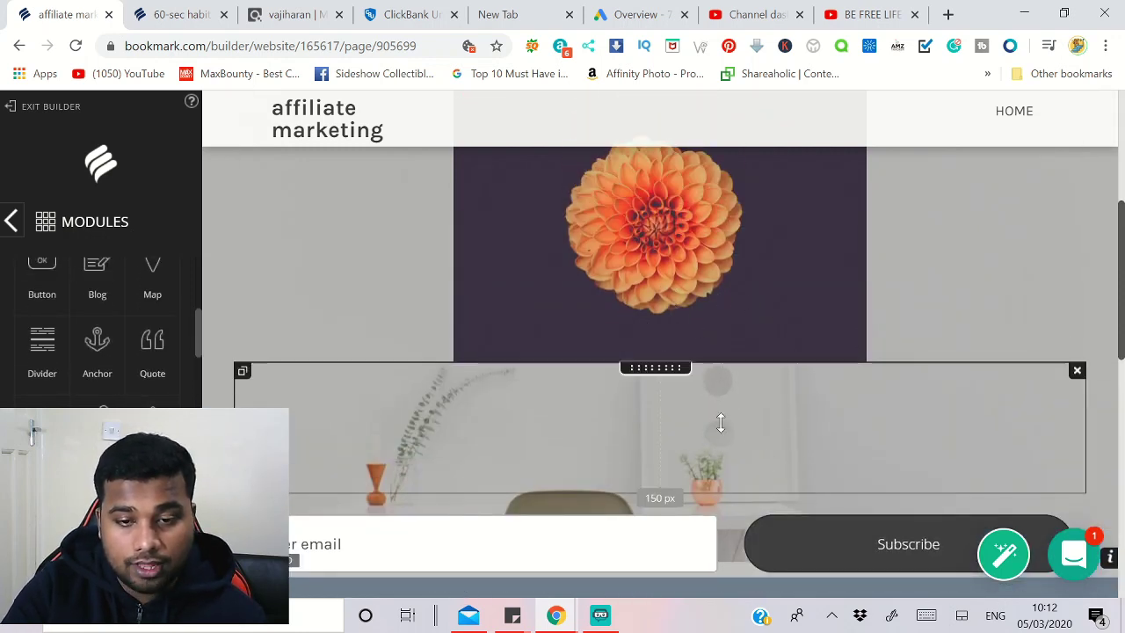
{"action": "scroll", "coordinate": [709, 406], "scroll_direction": "up", "scroll_amount": 1}
{"action": "scroll", "coordinate": [714, 338], "scroll_direction": "up", "scroll_amount": 1}
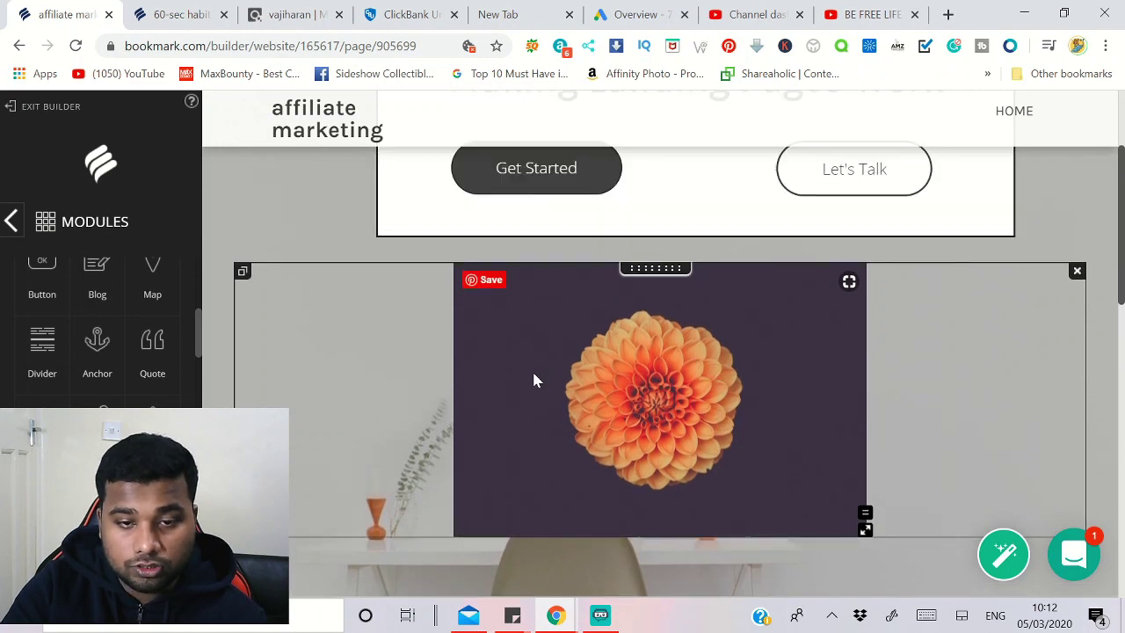
{"action": "left_click", "coordinate": [631, 411]}
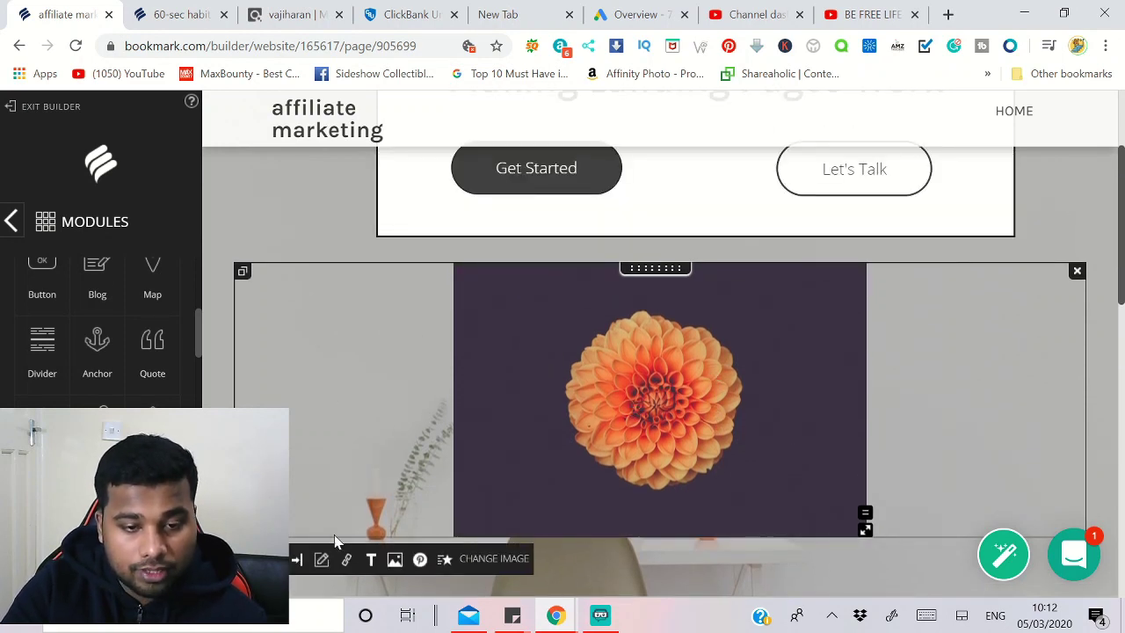
{"action": "left_click", "coordinate": [348, 567]}
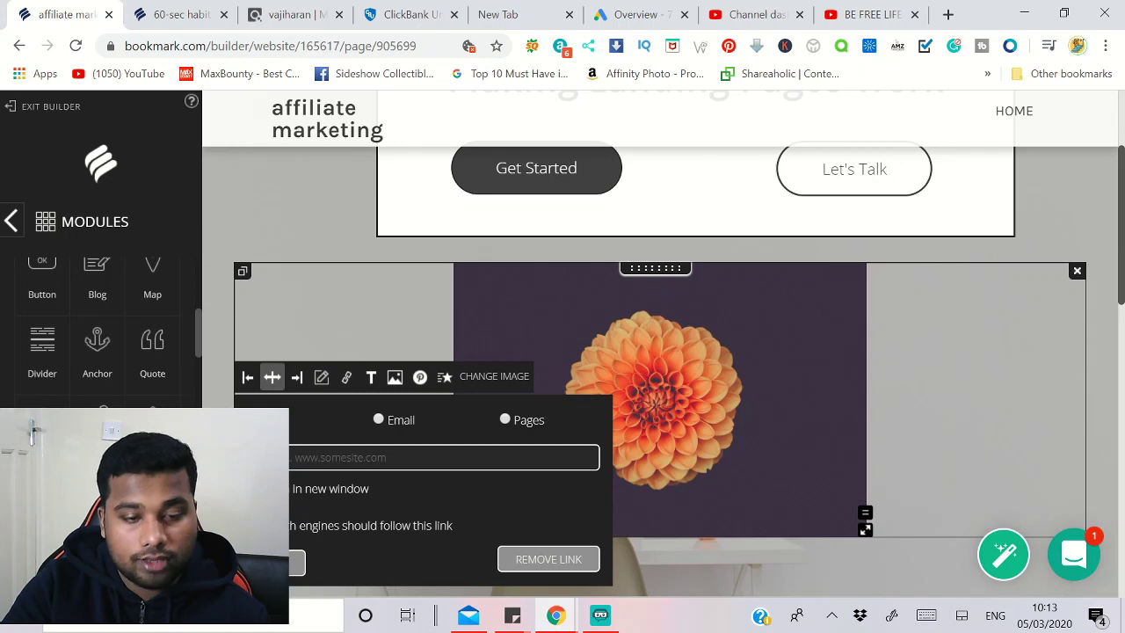
- Publish the site to affiliatemarketing5.bookmark.com, accepting the Unsaved Changes notice
{"action": "scroll", "coordinate": [478, 465], "scroll_direction": "down", "scroll_amount": 5}
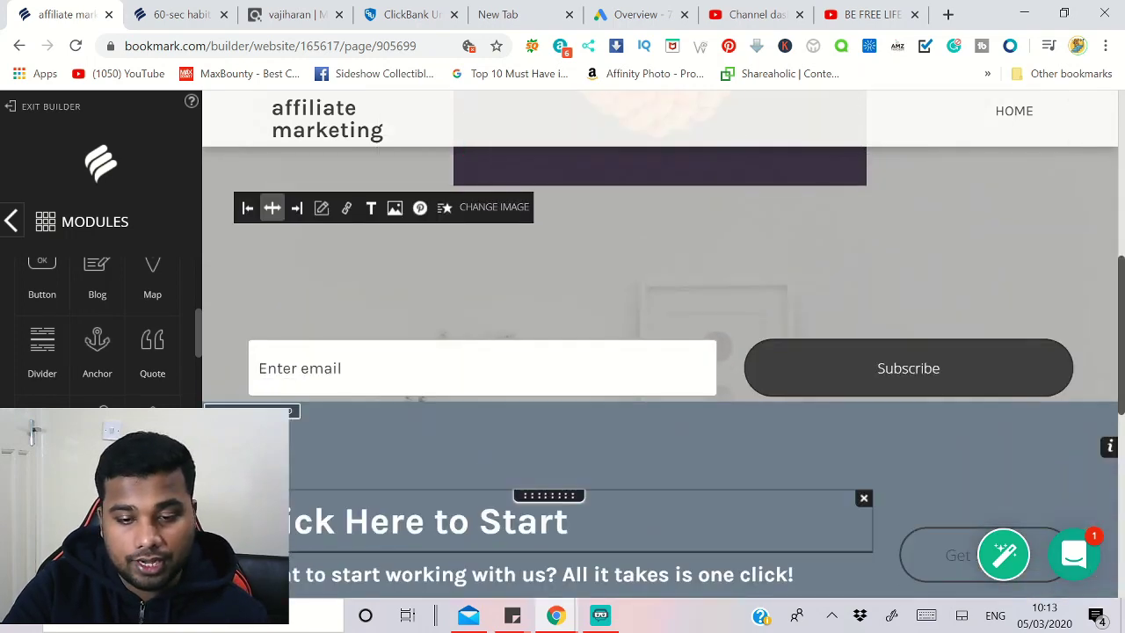
{"action": "left_click", "coordinate": [600, 615]}
{"action": "left_click", "coordinate": [603, 621]}
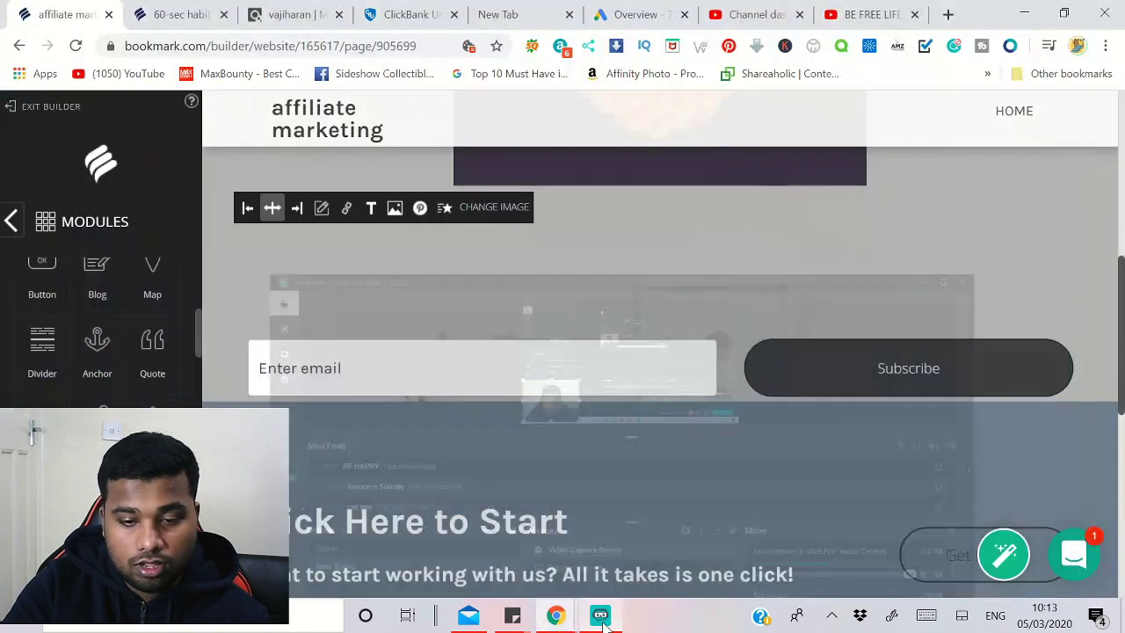
{"action": "scroll", "coordinate": [603, 400], "scroll_direction": "down", "scroll_amount": 2}
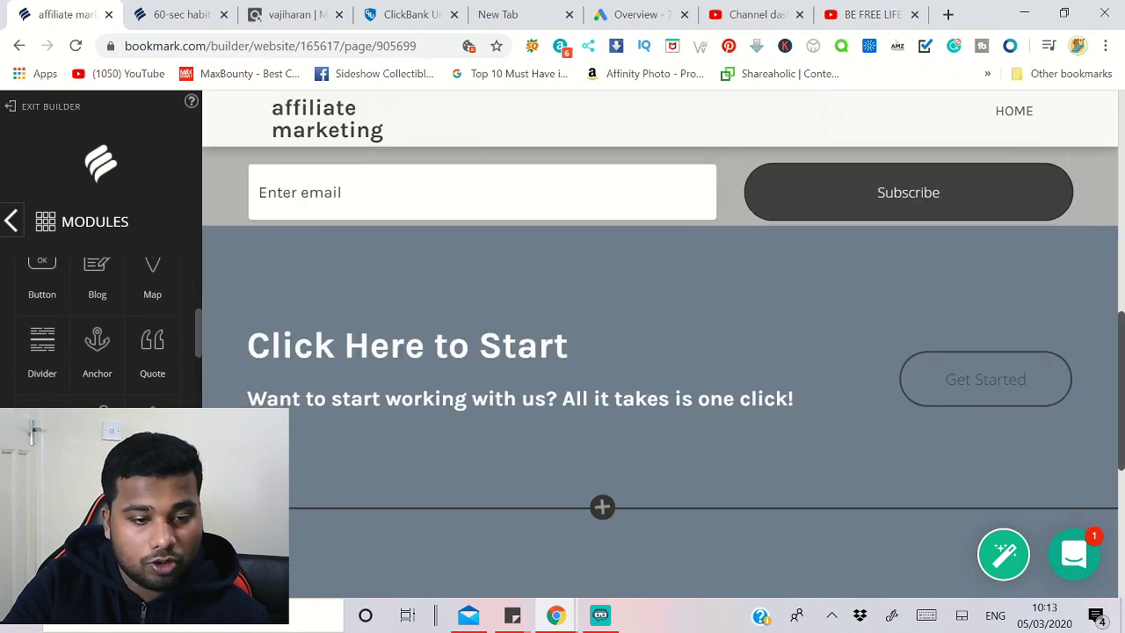
{"action": "left_click", "coordinate": [631, 93]}
{"action": "left_click", "coordinate": [637, 235]}
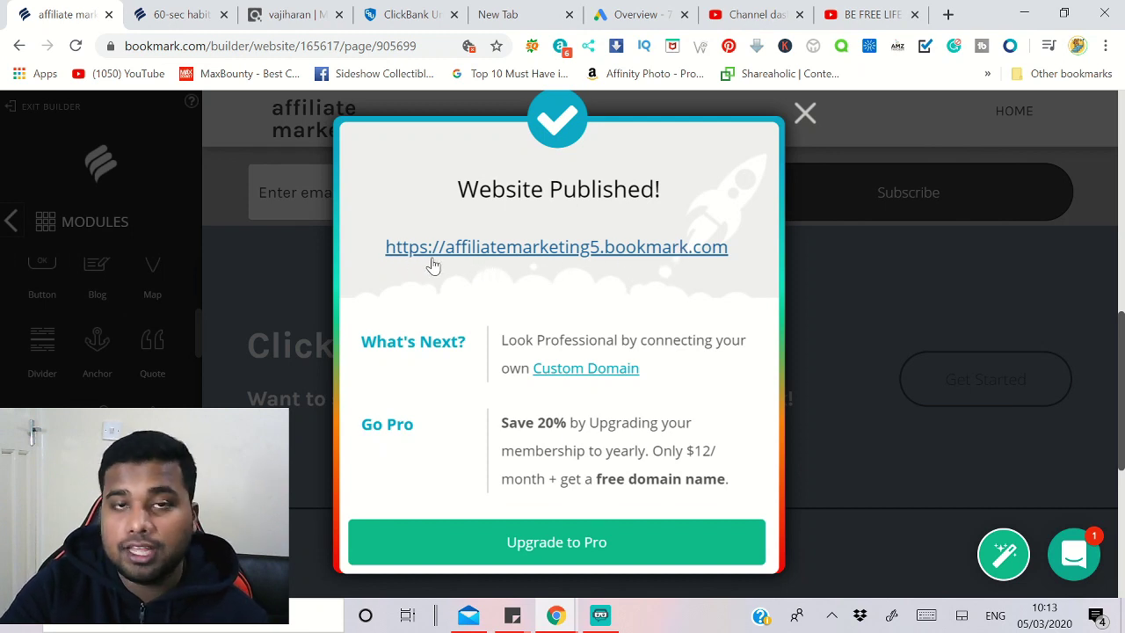
- View the live affiliatemarketing5.bookmark.com site, reviewing its sections and trying the Learn More link
{"action": "left_click", "coordinate": [522, 262]}
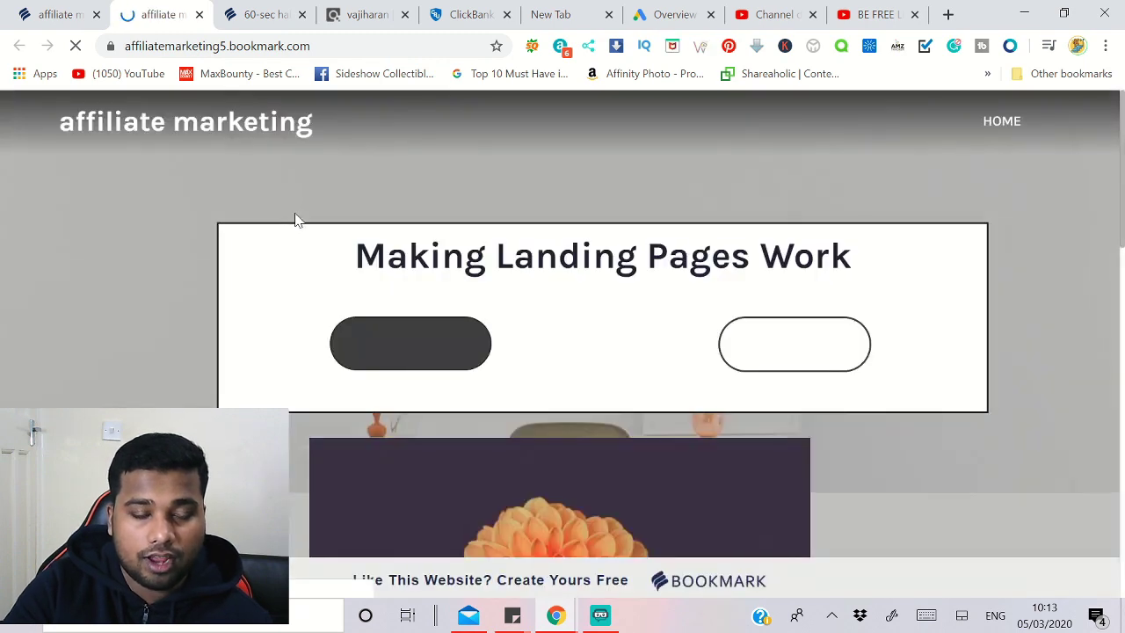
{"action": "scroll", "coordinate": [645, 329], "scroll_direction": "down", "scroll_amount": 5}
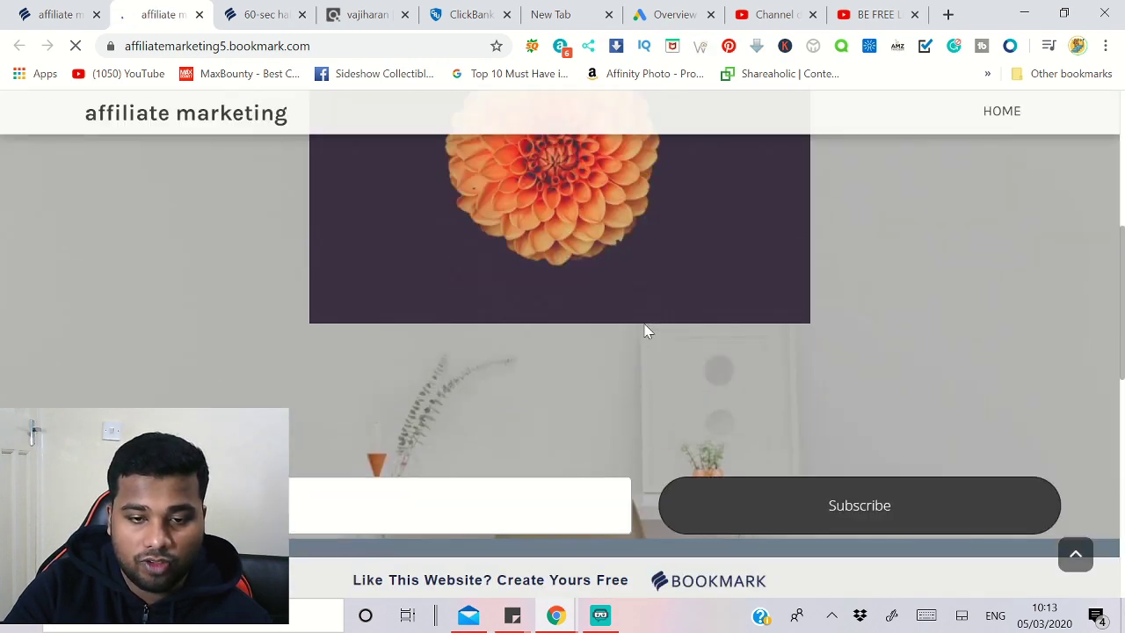
{"action": "scroll", "coordinate": [645, 329], "scroll_direction": "down", "scroll_amount": 5}
{"action": "scroll", "coordinate": [637, 329], "scroll_direction": "down", "scroll_amount": 2}
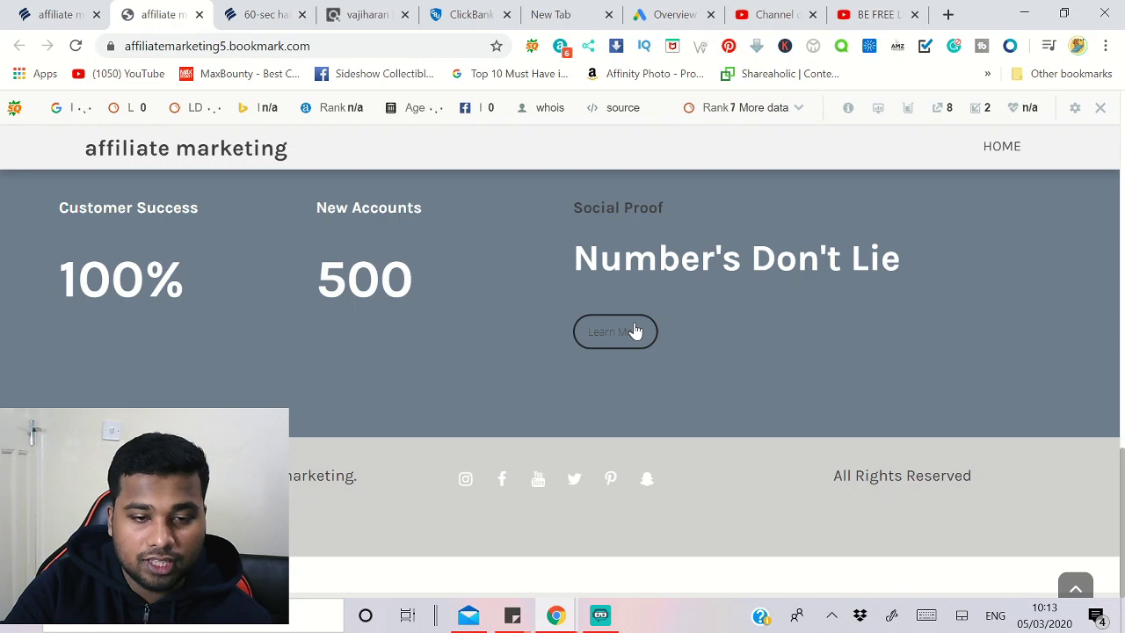
{"action": "left_click", "coordinate": [614, 332]}
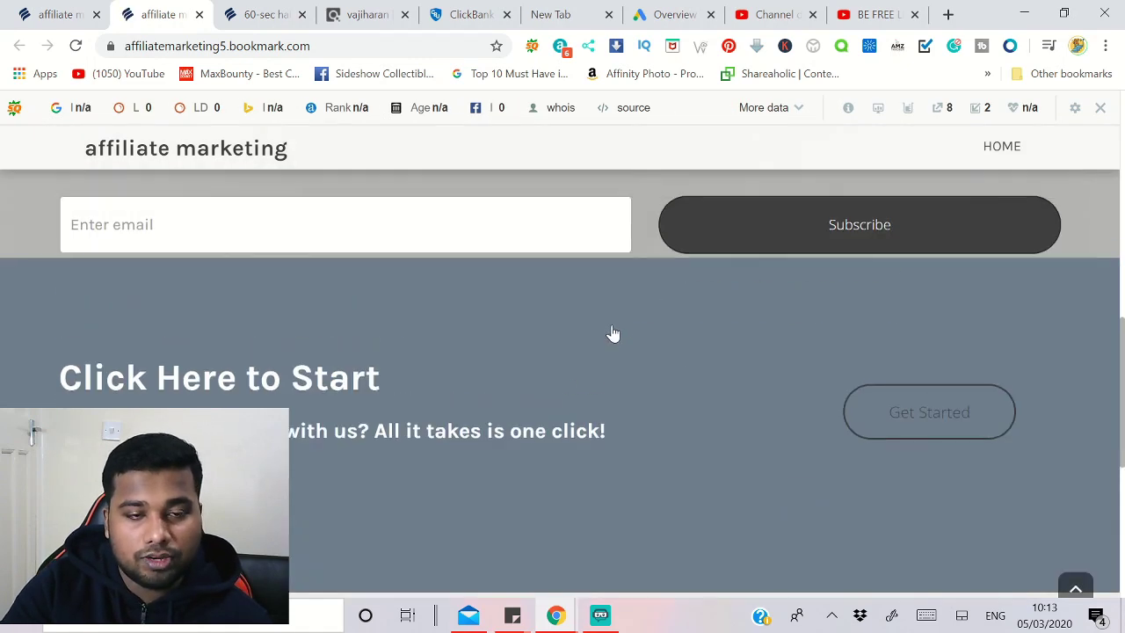
{"action": "scroll", "coordinate": [613, 334], "scroll_direction": "up", "scroll_amount": 10}
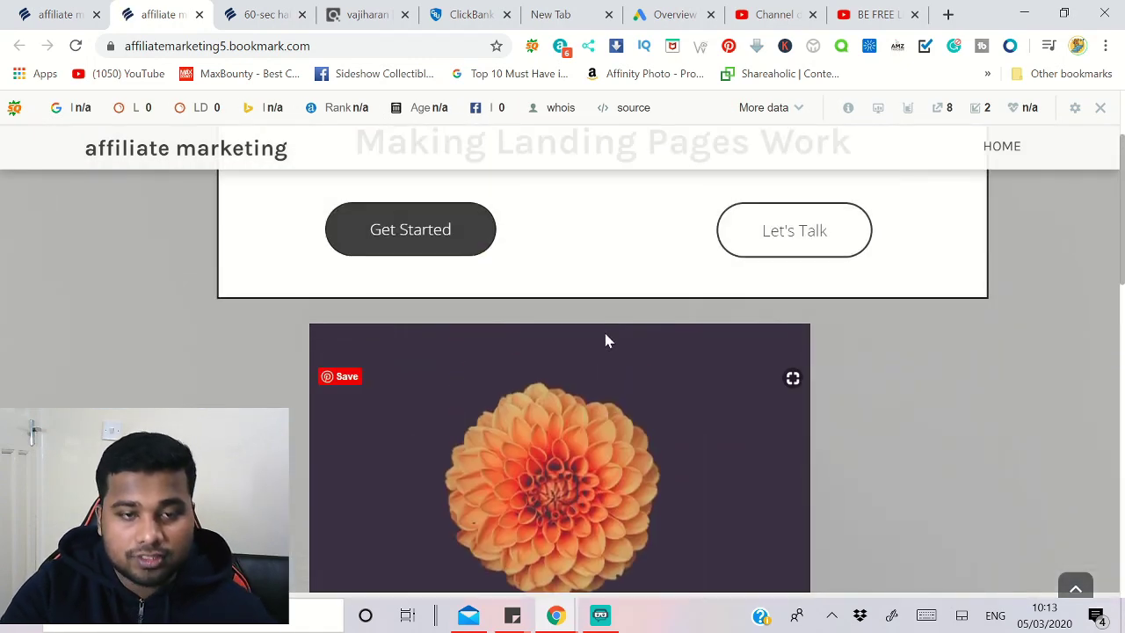